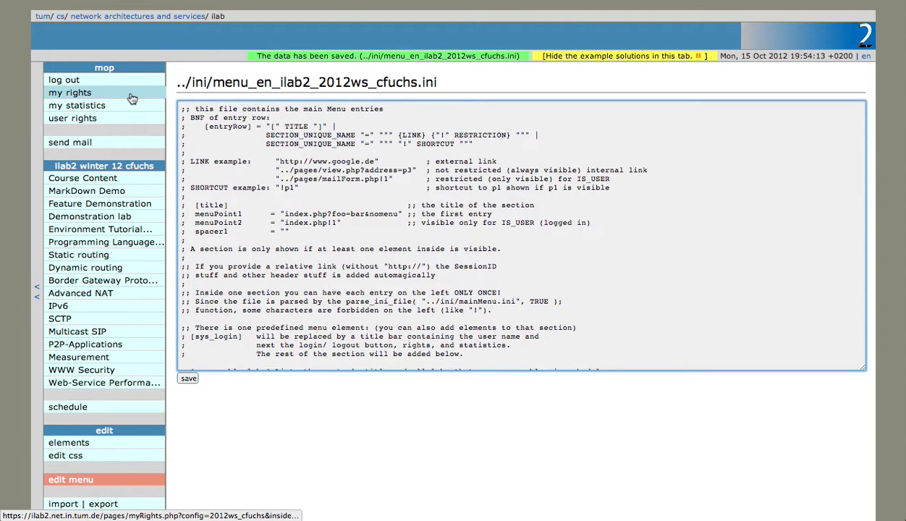
On the myRights page, switch 'is able to edit contents' off and back on, keeping all rights enabled
{"action": "left_click", "coordinate": [131, 98]}
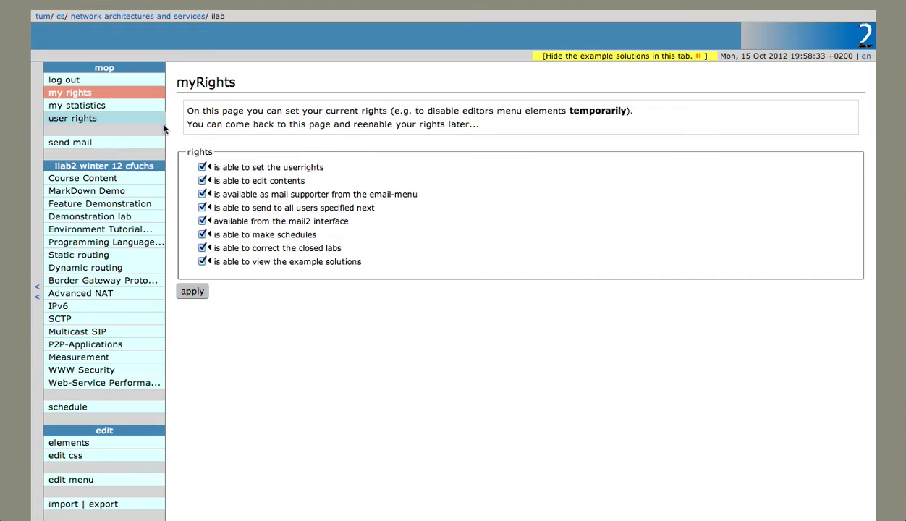
{"action": "left_click", "coordinate": [203, 181]}
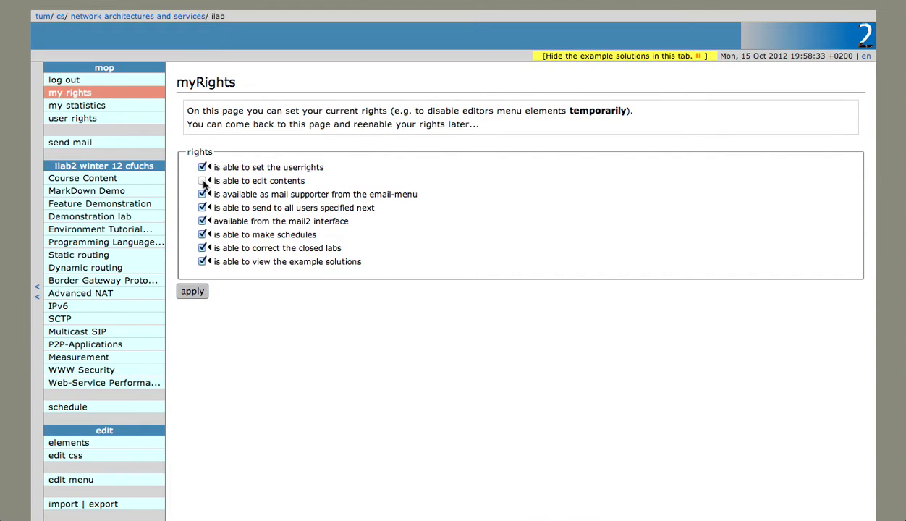
{"action": "left_click", "coordinate": [203, 180]}
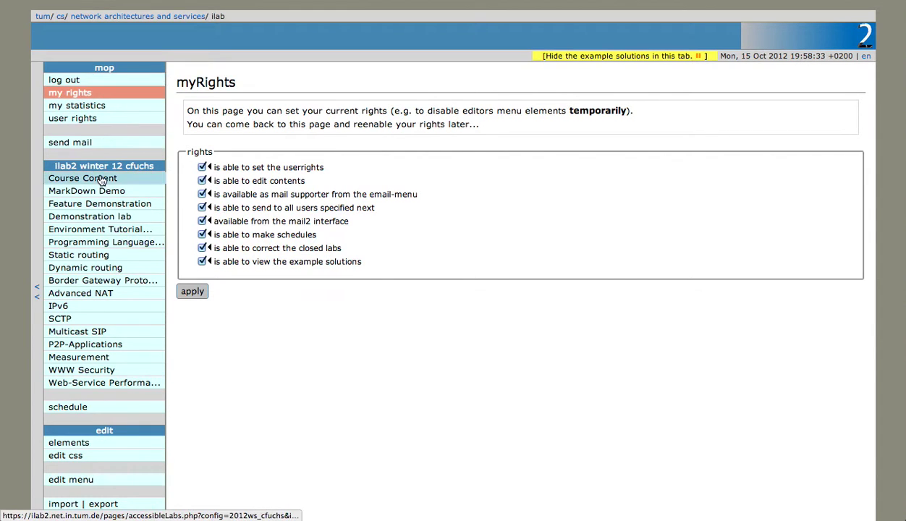
{"action": "scroll", "coordinate": [102, 202], "scroll_direction": "down", "scroll_amount": 1}
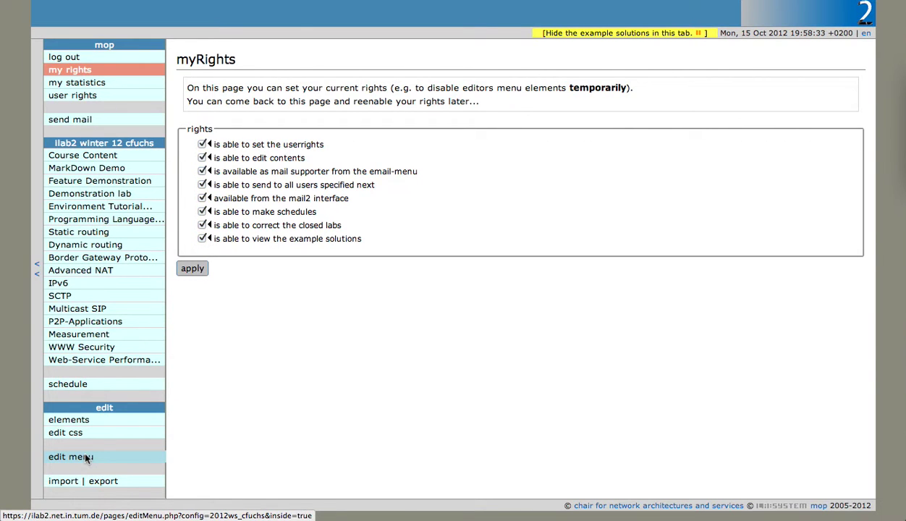
Open menu_en_ilab2_2012ws_cfuchs.ini in the menu editor and scroll through its sections to [sys_login]
{"action": "left_click", "coordinate": [88, 459]}
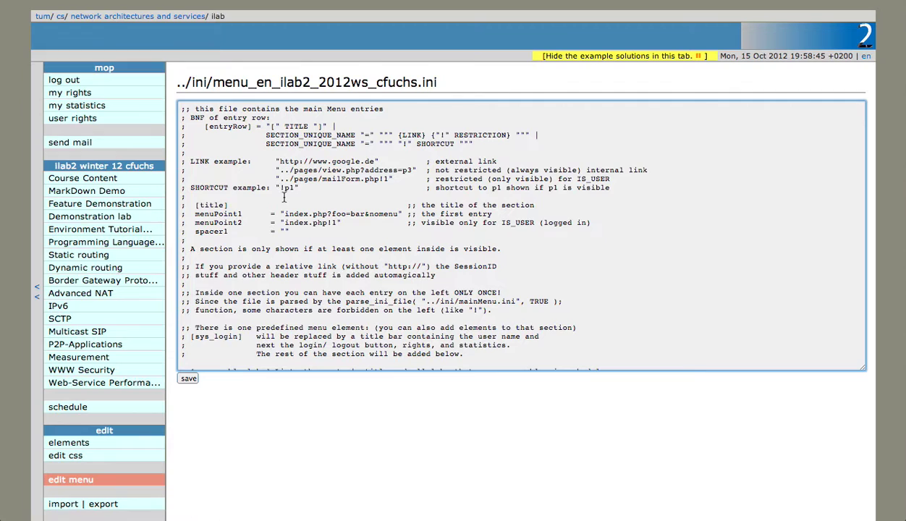
{"action": "scroll", "coordinate": [284, 197], "scroll_direction": "down", "scroll_amount": 5}
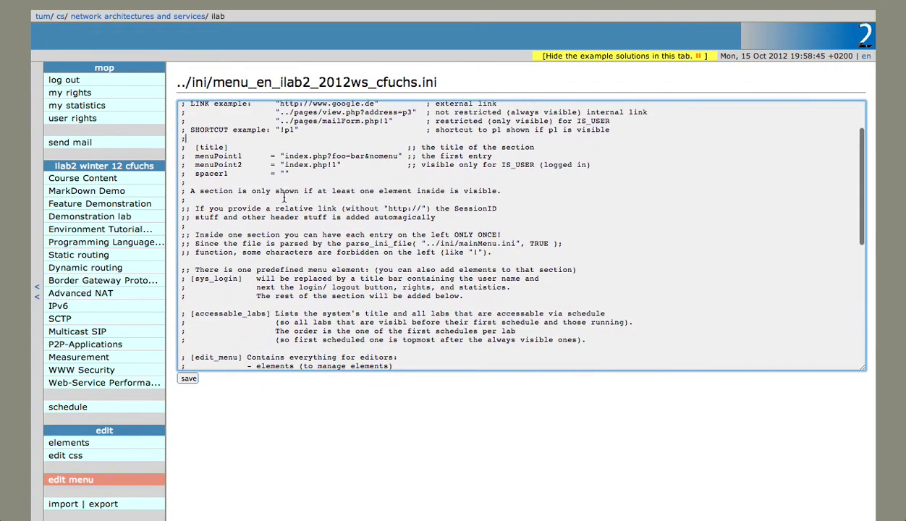
{"action": "scroll", "coordinate": [284, 197], "scroll_direction": "down", "scroll_amount": 9}
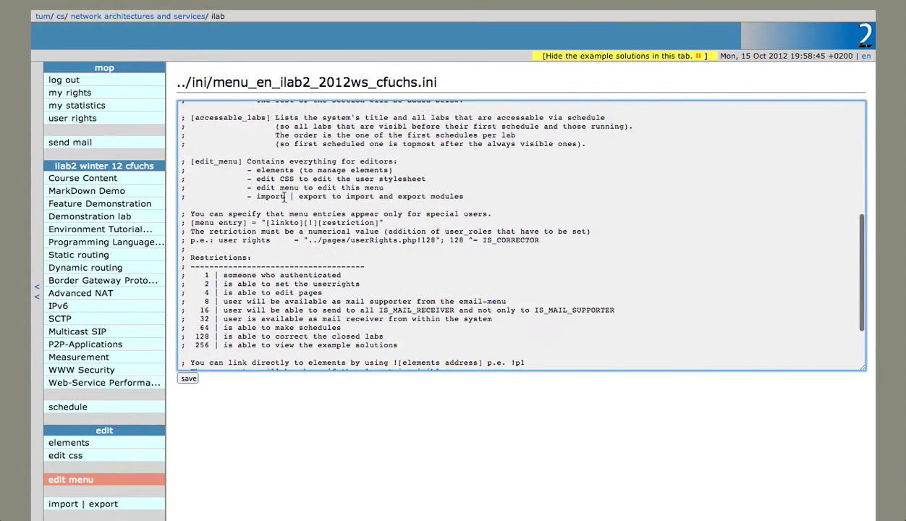
{"action": "scroll", "coordinate": [283, 197], "scroll_direction": "down", "scroll_amount": 2}
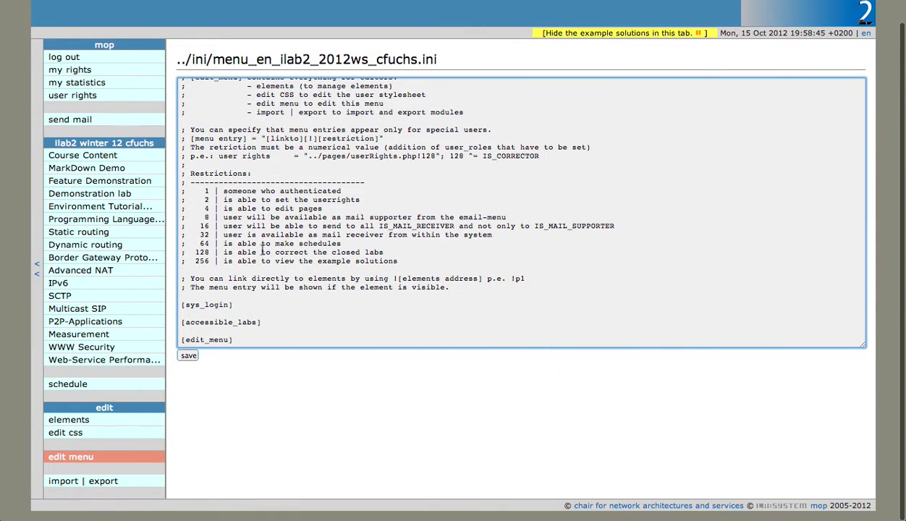
{"action": "left_click", "coordinate": [238, 306]}
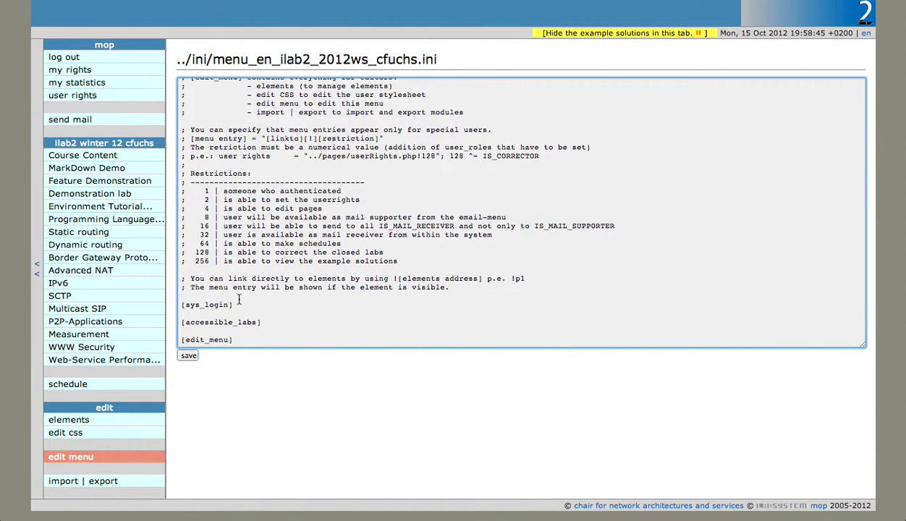
{"action": "scroll", "coordinate": [238, 300], "scroll_direction": "up", "scroll_amount": 5}
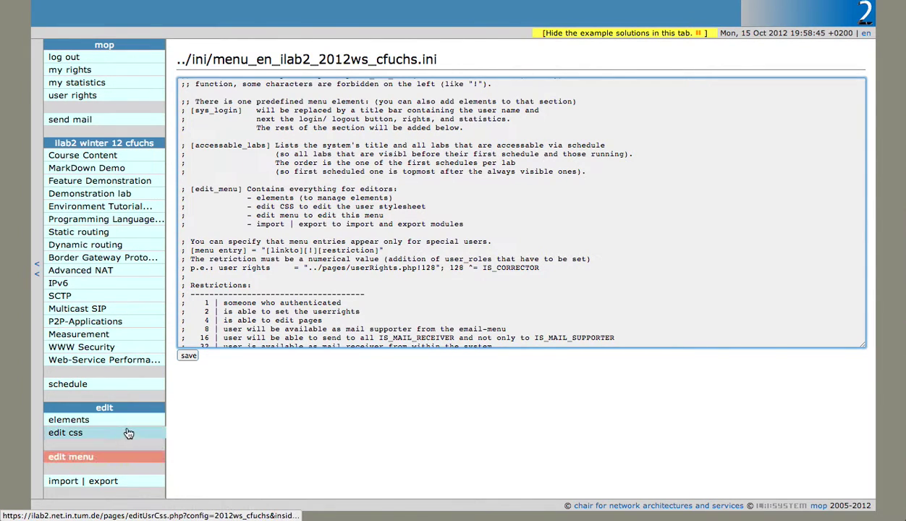
{"action": "scroll", "coordinate": [230, 258], "scroll_direction": "down", "scroll_amount": 2}
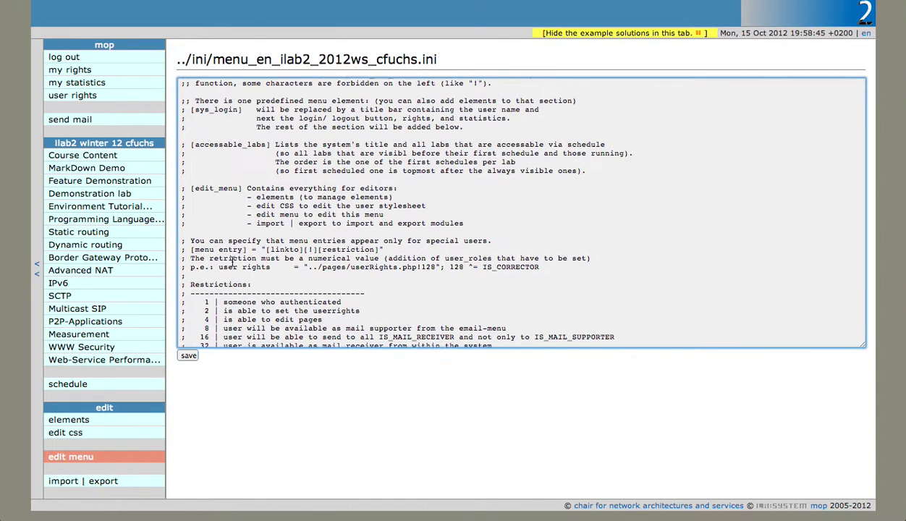
{"action": "scroll", "coordinate": [230, 261], "scroll_direction": "down", "scroll_amount": 3}
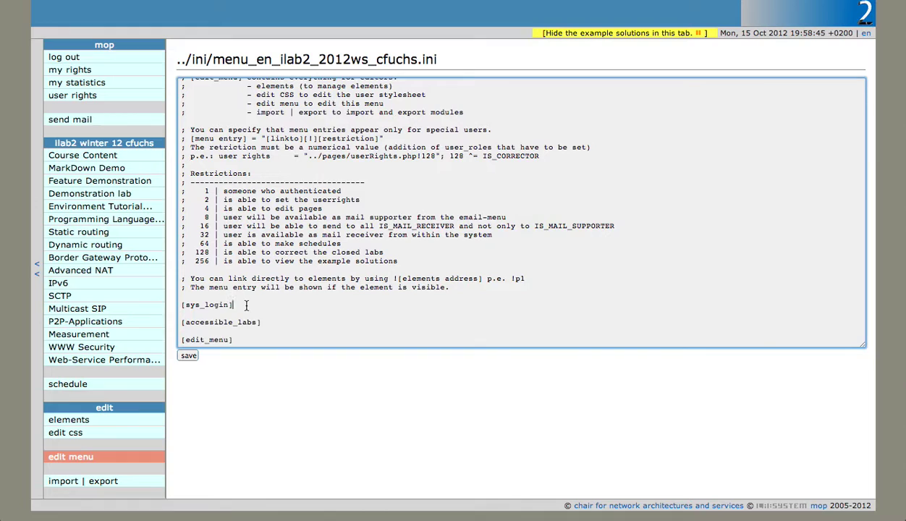
{"action": "key", "text": "Return"}
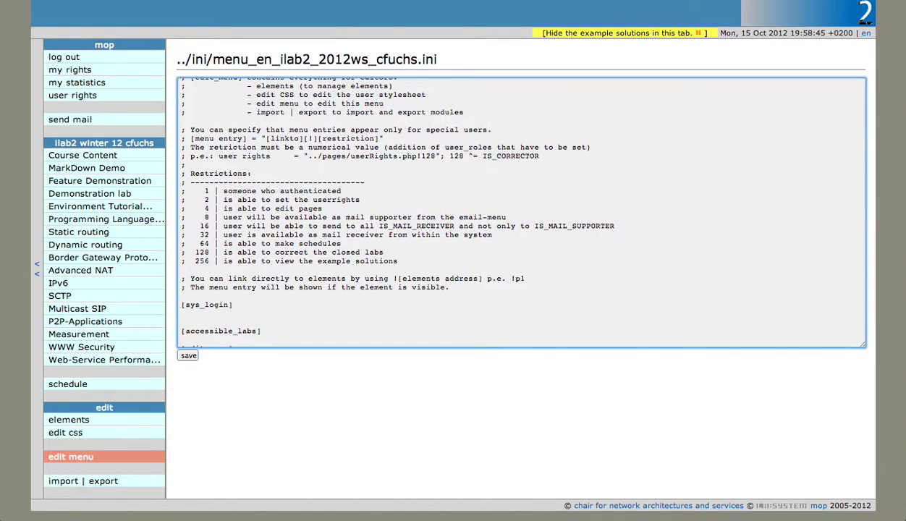
{"action": "type", "text": "play"}
{"action": "type", "text": "eholde"}
{"action": "type", "text": "r = \"http://labsystem."}
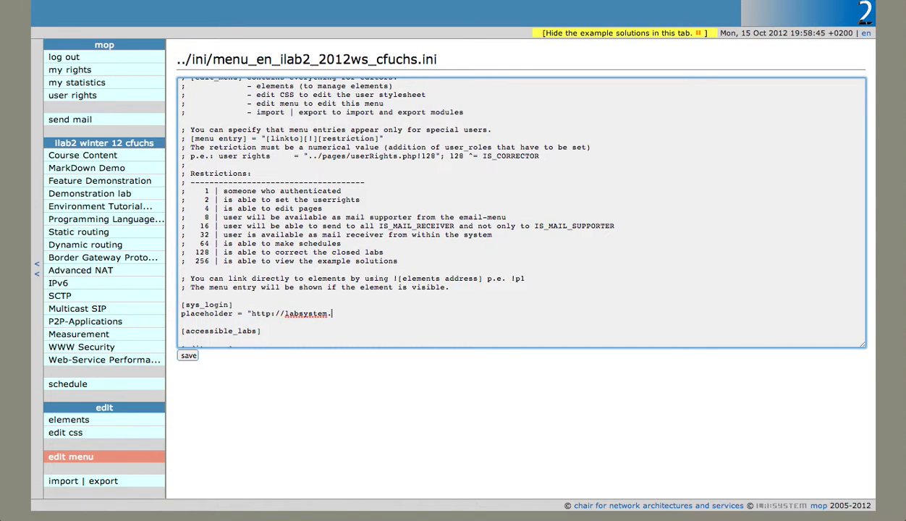
{"action": "type", "text": "sf.net/\""}
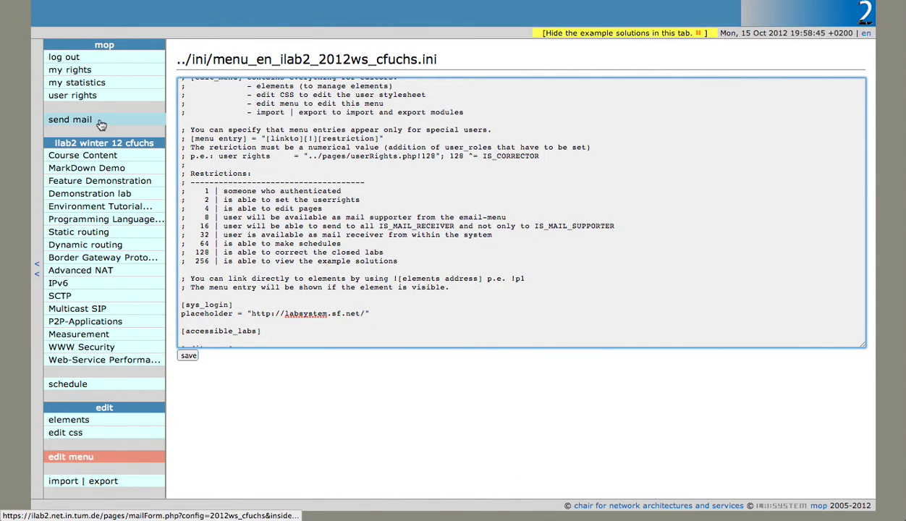
{"action": "left_click", "coordinate": [191, 356]}
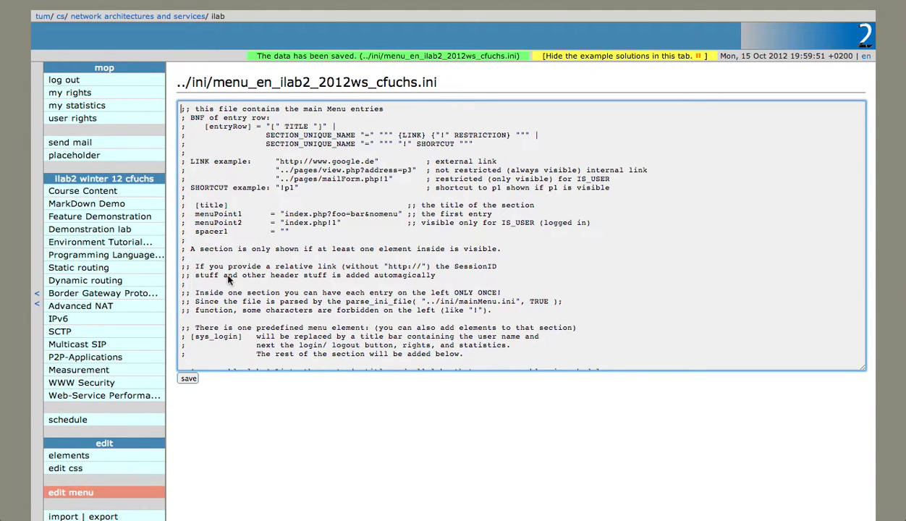
Insert the empty entries bla = "" and bla2 on new lines below [sys_login]
{"action": "scroll", "coordinate": [236, 275], "scroll_direction": "down", "scroll_amount": 9}
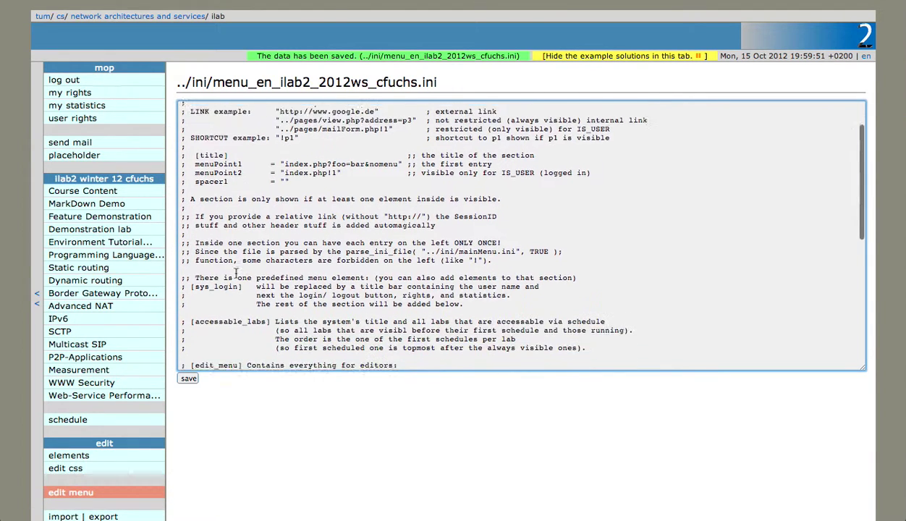
{"action": "scroll", "coordinate": [235, 274], "scroll_direction": "down", "scroll_amount": 3}
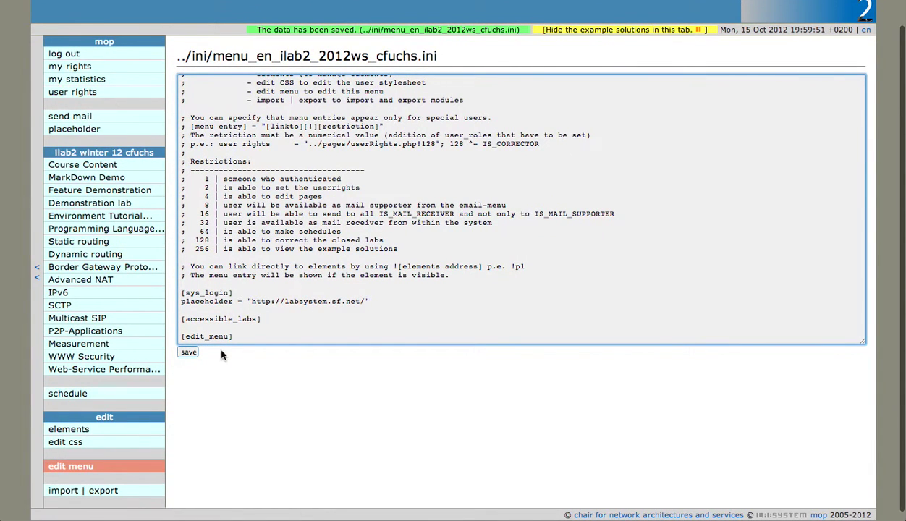
{"action": "left_click", "coordinate": [282, 291]}
{"action": "key", "text": "Return"}
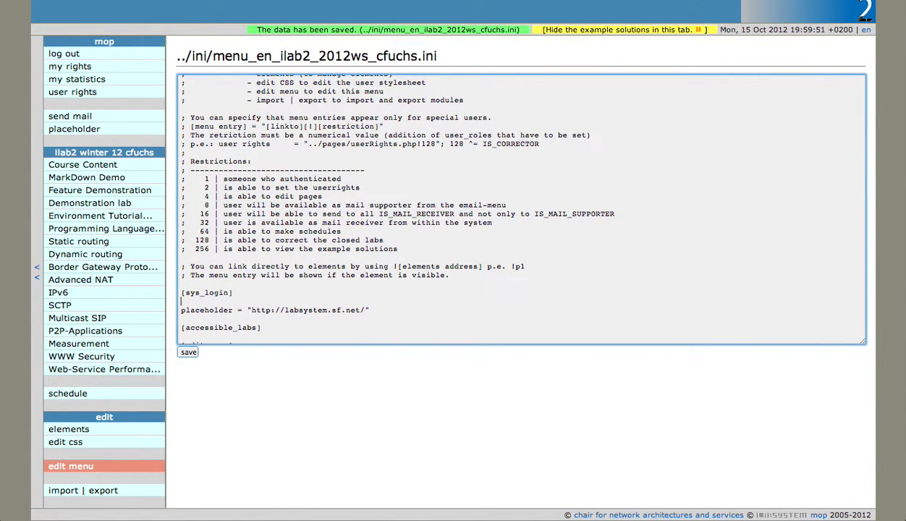
{"action": "type", "text": "bla ="}
{"action": "scroll", "coordinate": [521, 207], "scroll_direction": "down", "scroll_amount": 1}
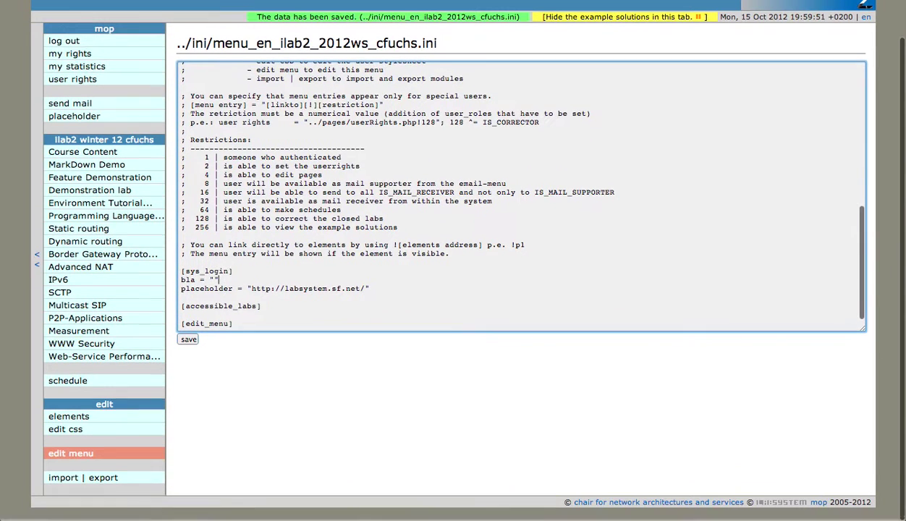
{"action": "type", "text": "\"\""}
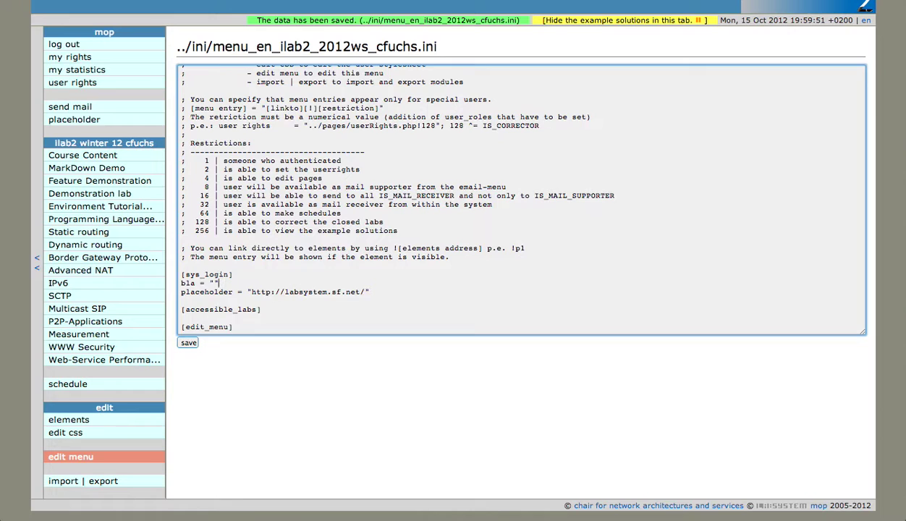
{"action": "key", "text": "Return"}
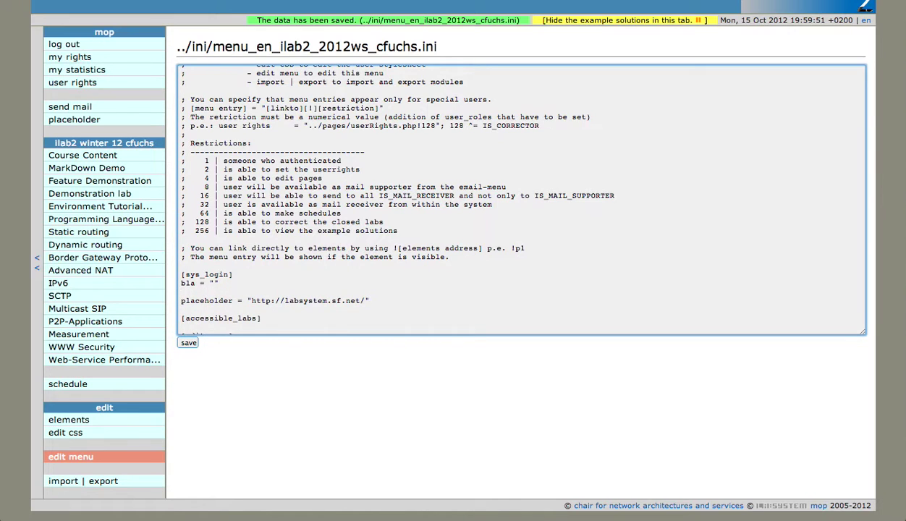
{"action": "type", "text": "bla2 = \""}
Save the bla entries, then replace both lines with a [my funky group] section heading
{"action": "left_click", "coordinate": [186, 343]}
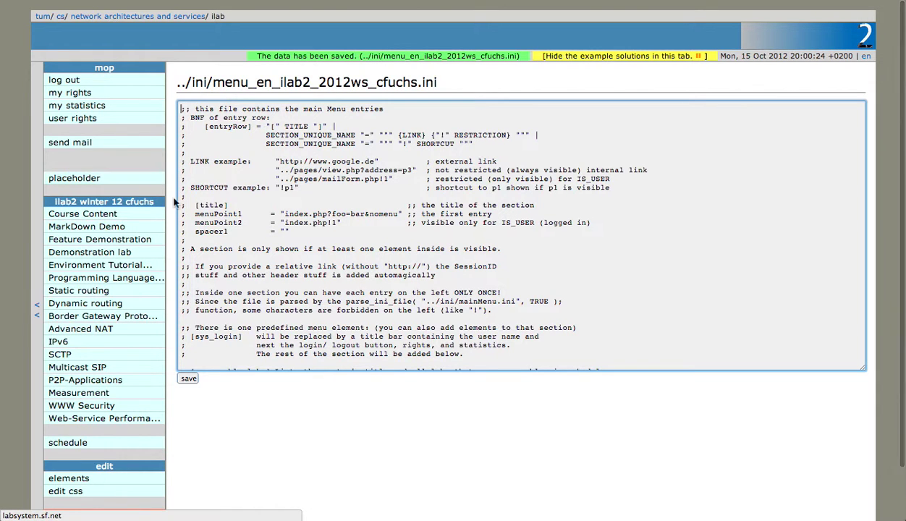
{"action": "scroll", "coordinate": [244, 216], "scroll_direction": "down", "scroll_amount": 10}
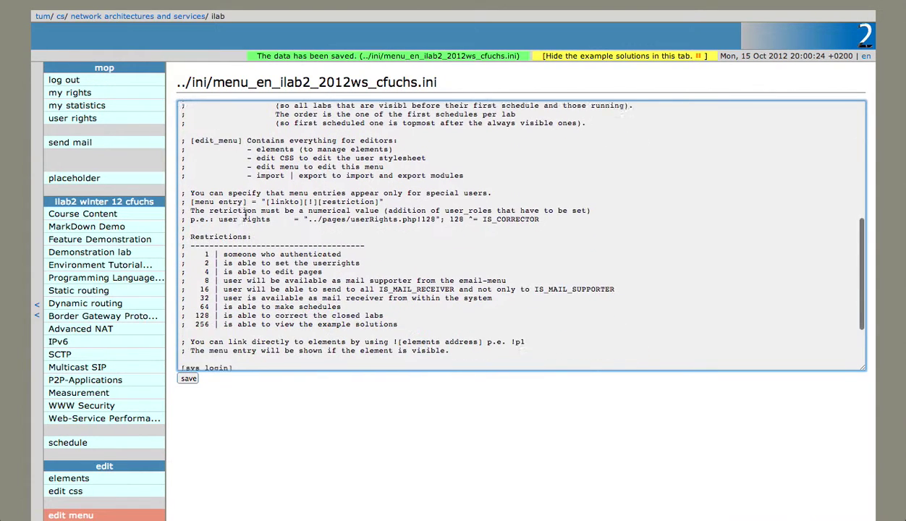
{"action": "scroll", "coordinate": [244, 214], "scroll_direction": "down", "scroll_amount": 3}
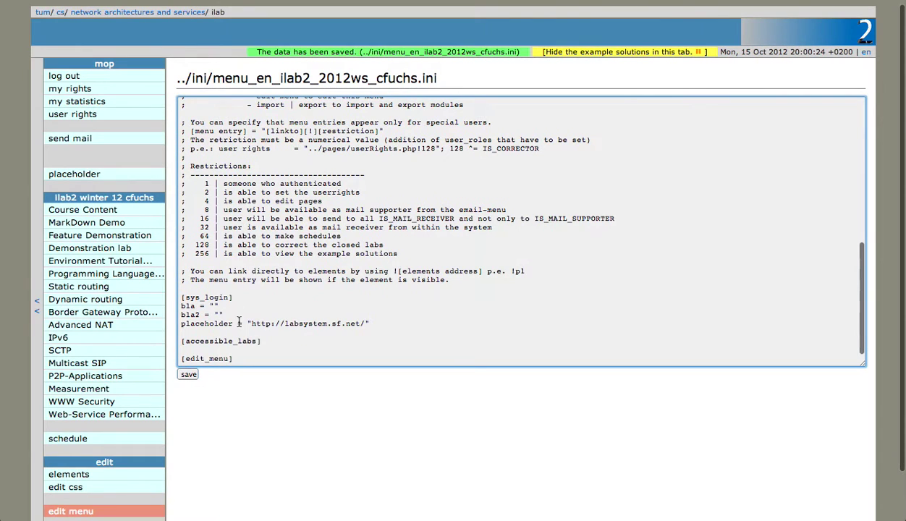
{"action": "left_click_drag", "start_coordinate": [225, 315], "coordinate": [176, 307]}
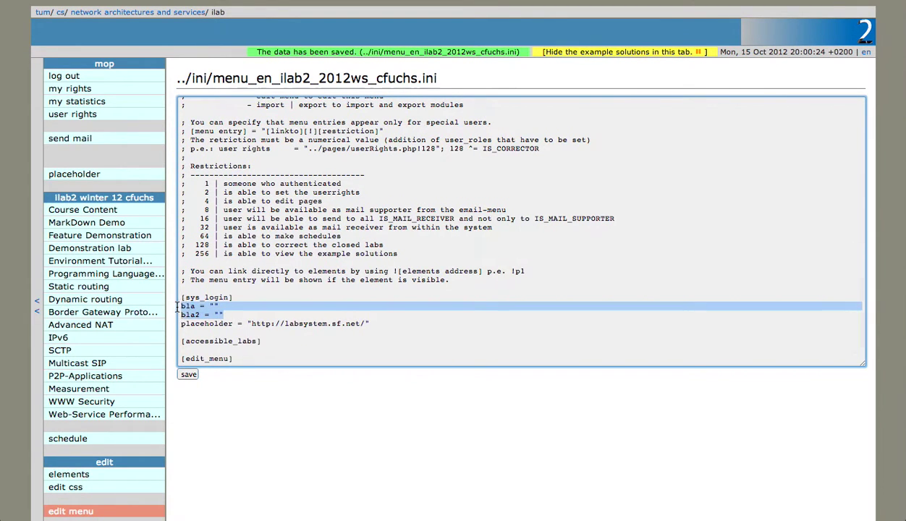
{"action": "key", "text": "BackSpace"}
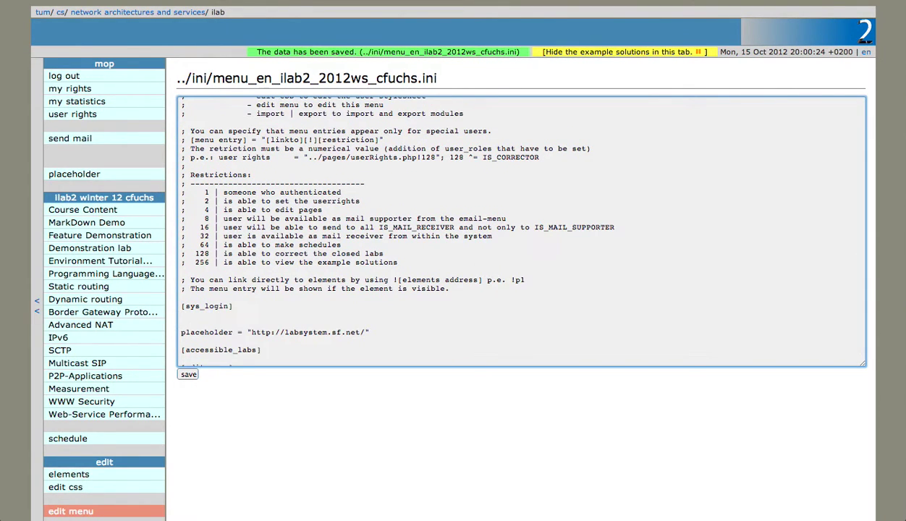
{"action": "type", "text": "[my funky group"}
Save the [my funky group] section, then append !65 after 'net/' in the placeholder link
{"action": "left_click", "coordinate": [189, 375]}
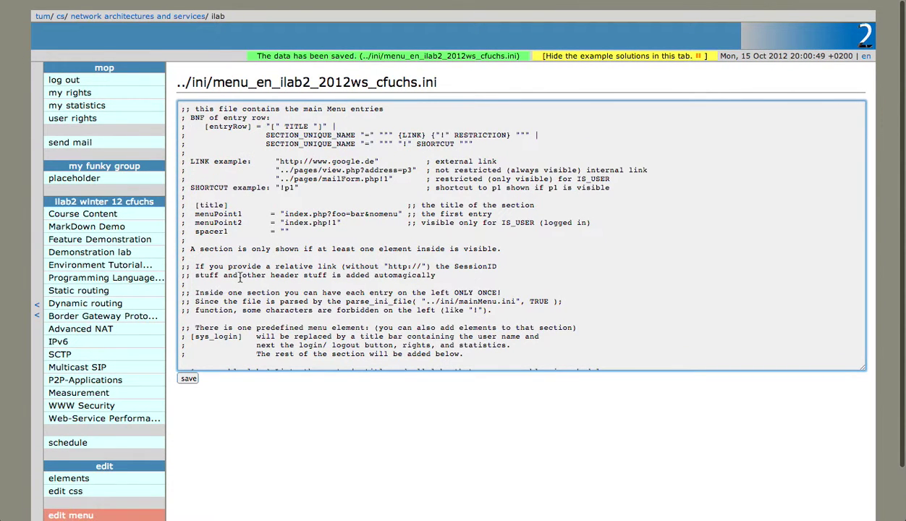
{"action": "scroll", "coordinate": [239, 275], "scroll_direction": "down", "scroll_amount": 1}
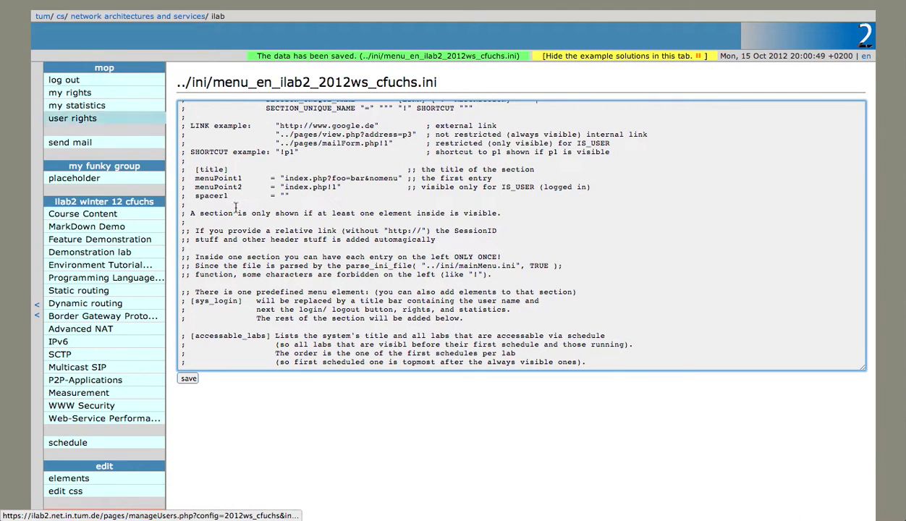
{"action": "scroll", "coordinate": [351, 237], "scroll_direction": "down", "scroll_amount": 10}
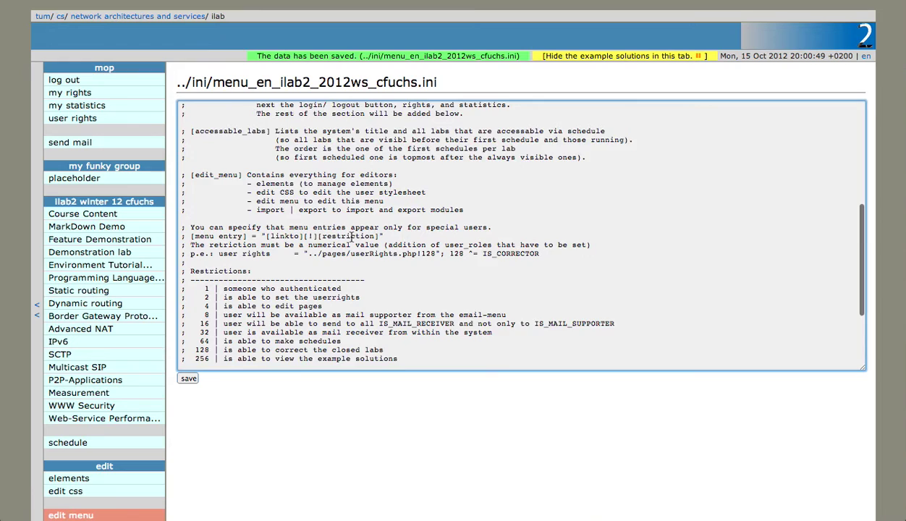
{"action": "scroll", "coordinate": [351, 237], "scroll_direction": "down", "scroll_amount": 5}
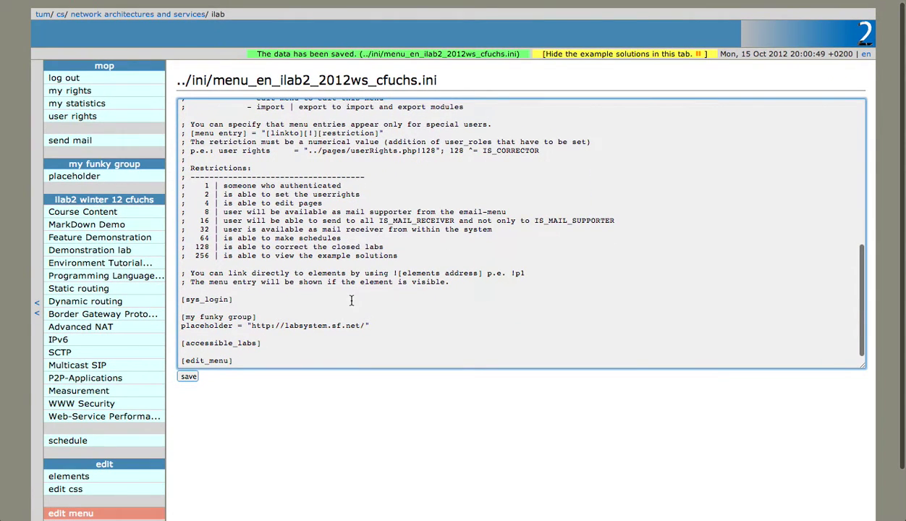
{"action": "scroll", "coordinate": [341, 261], "scroll_direction": "up", "scroll_amount": 2}
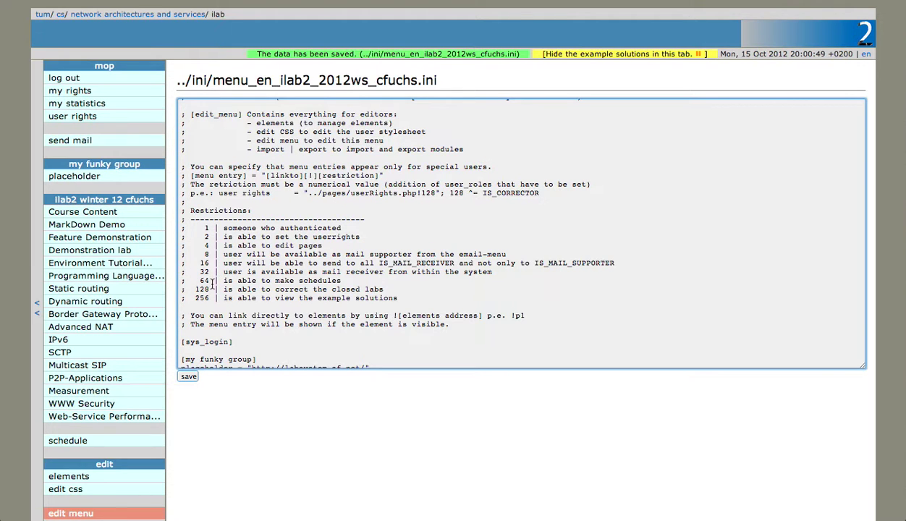
{"action": "scroll", "coordinate": [209, 279], "scroll_direction": "down", "scroll_amount": 3}
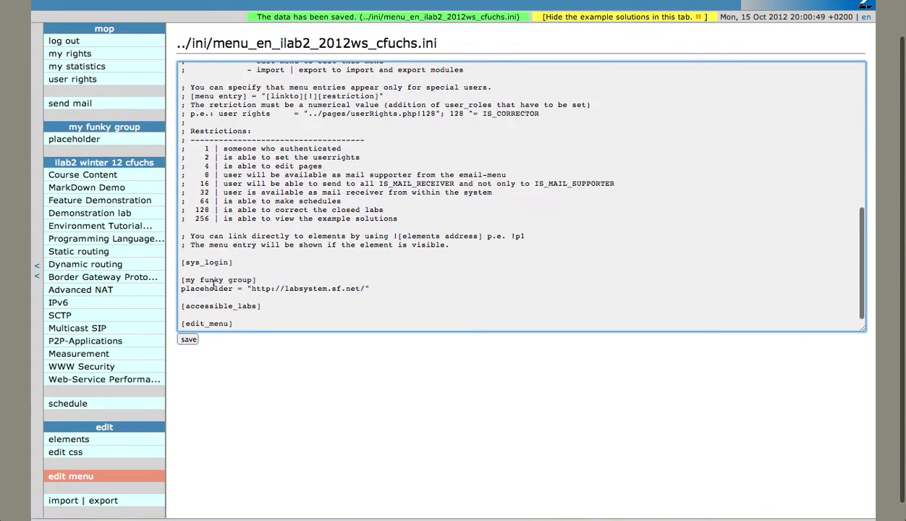
{"action": "left_click", "coordinate": [361, 288]}
{"action": "type", "text": "!"}
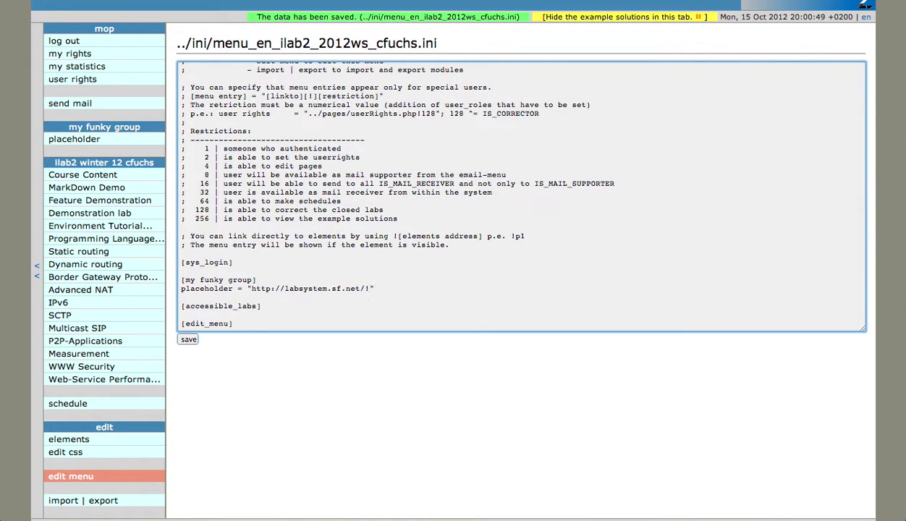
{"action": "type", "text": "65"}
Save the !65 shortcut, then drop and restore 'is able to make schedules' on myRights, applying each time
{"action": "left_click", "coordinate": [188, 340]}
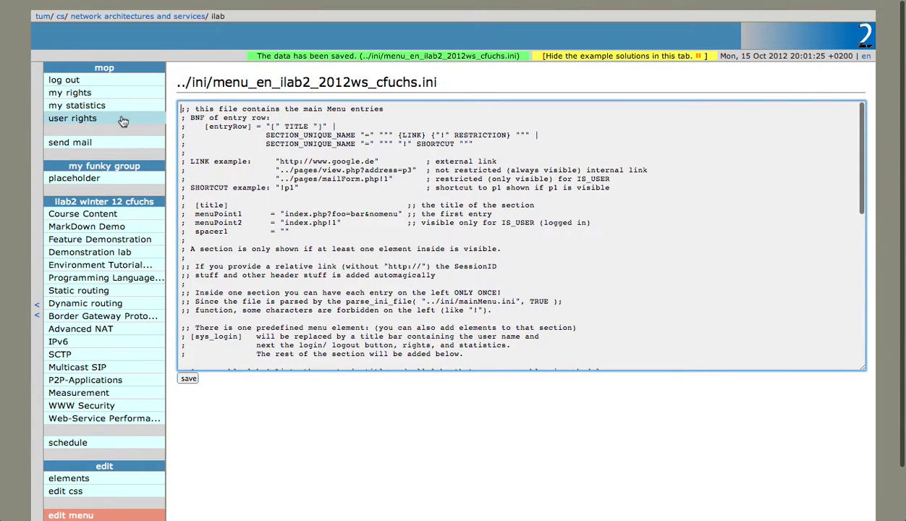
{"action": "left_click", "coordinate": [131, 99]}
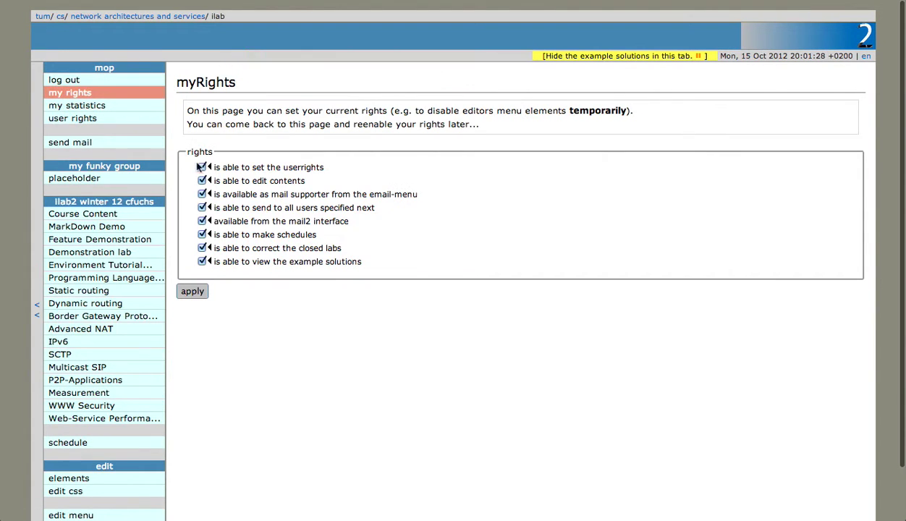
{"action": "left_click", "coordinate": [202, 235]}
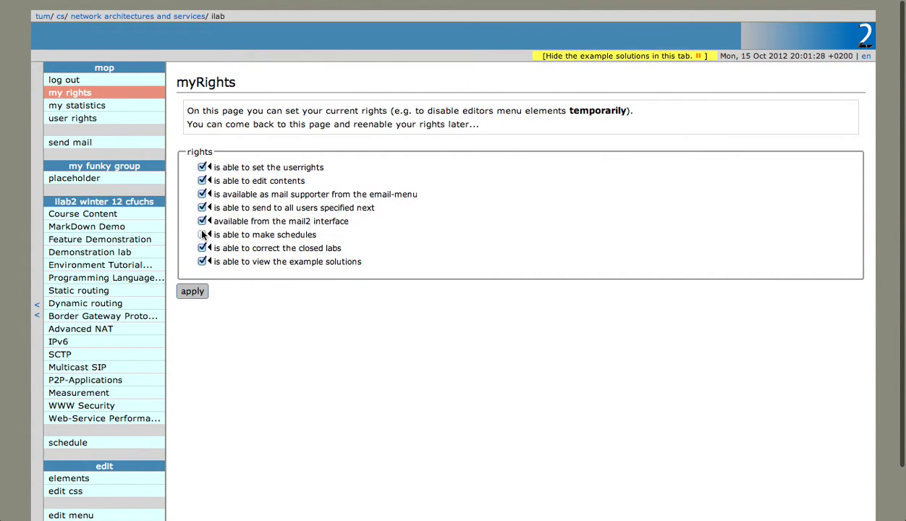
{"action": "left_click", "coordinate": [192, 292]}
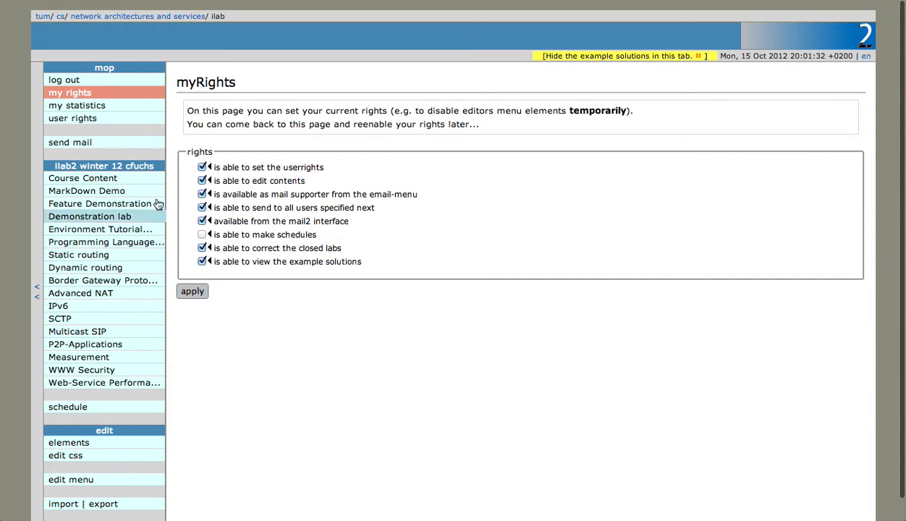
{"action": "left_click", "coordinate": [202, 235]}
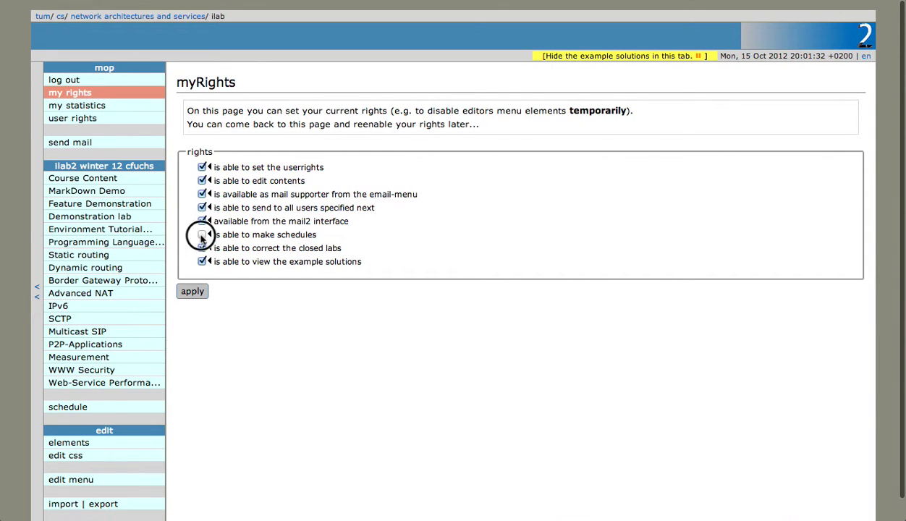
{"action": "left_click", "coordinate": [198, 293]}
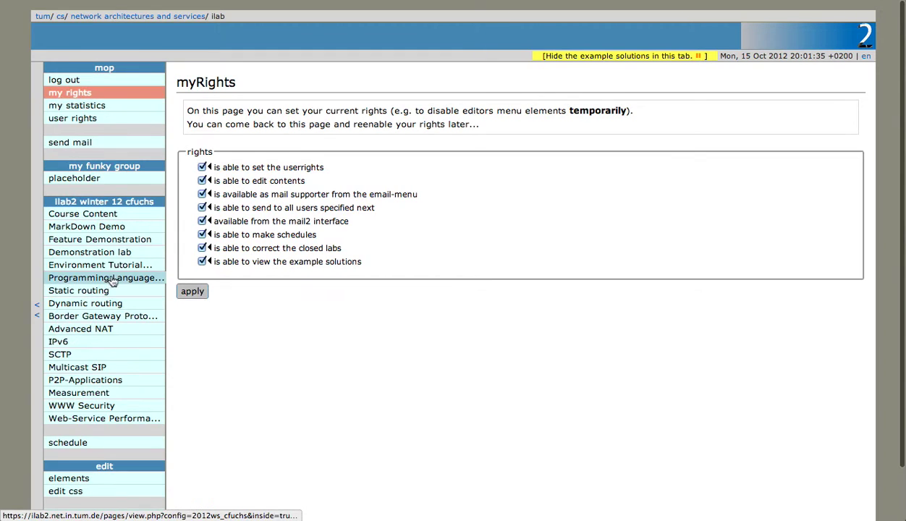
{"action": "scroll", "coordinate": [116, 275], "scroll_direction": "down", "scroll_amount": 3}
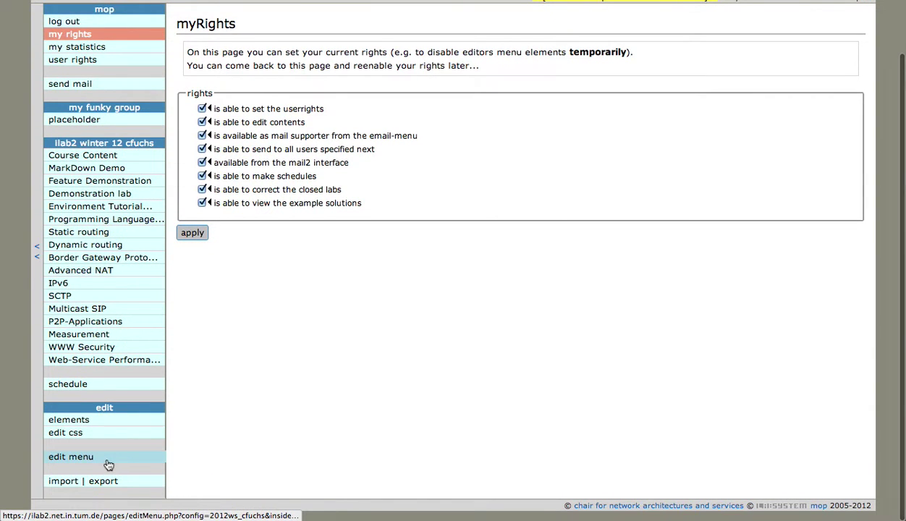
Change the placeholder shortcut from !65 to !1 and save the menu file
{"action": "left_click", "coordinate": [107, 458]}
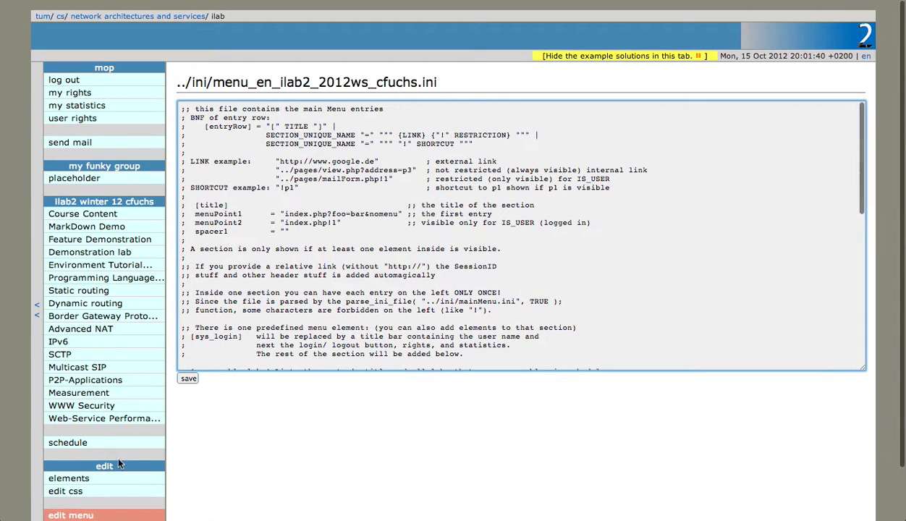
{"action": "scroll", "coordinate": [254, 259], "scroll_direction": "down", "scroll_amount": 10}
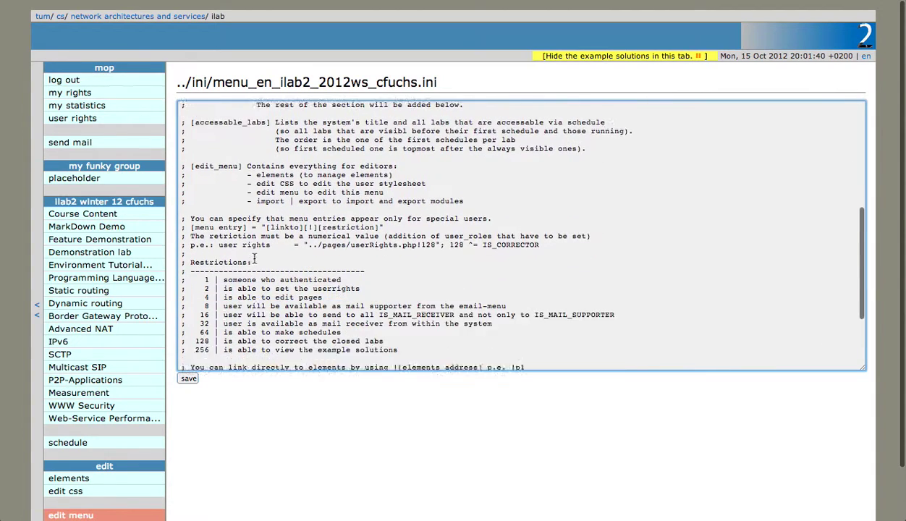
{"action": "scroll", "coordinate": [254, 258], "scroll_direction": "down", "scroll_amount": 4}
{"action": "left_click", "coordinate": [376, 304]}
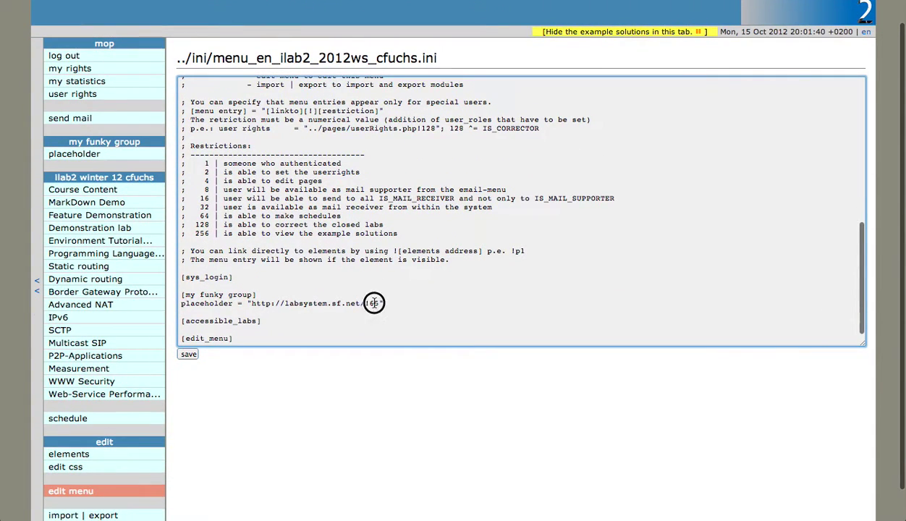
{"action": "key", "text": "BackSpace"}
{"action": "key", "text": "BackSpace"}
{"action": "type", "text": "1"}
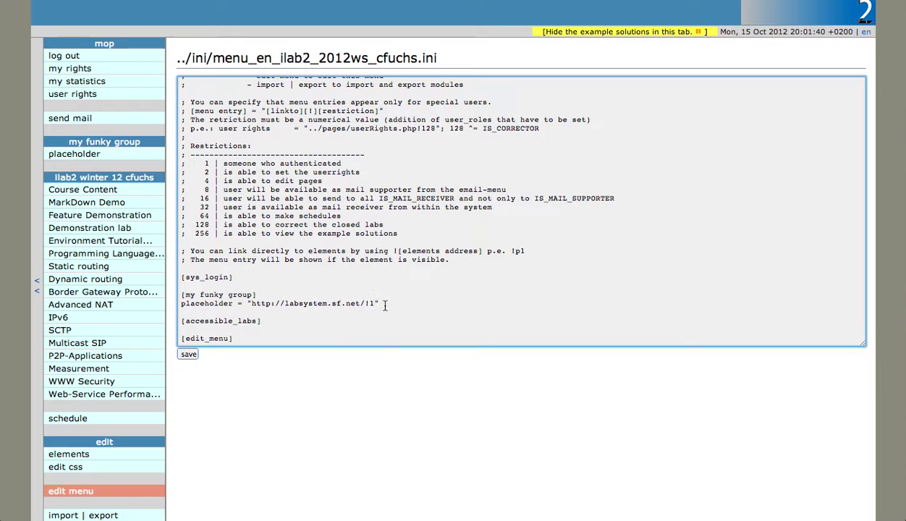
{"action": "left_click", "coordinate": [188, 354]}
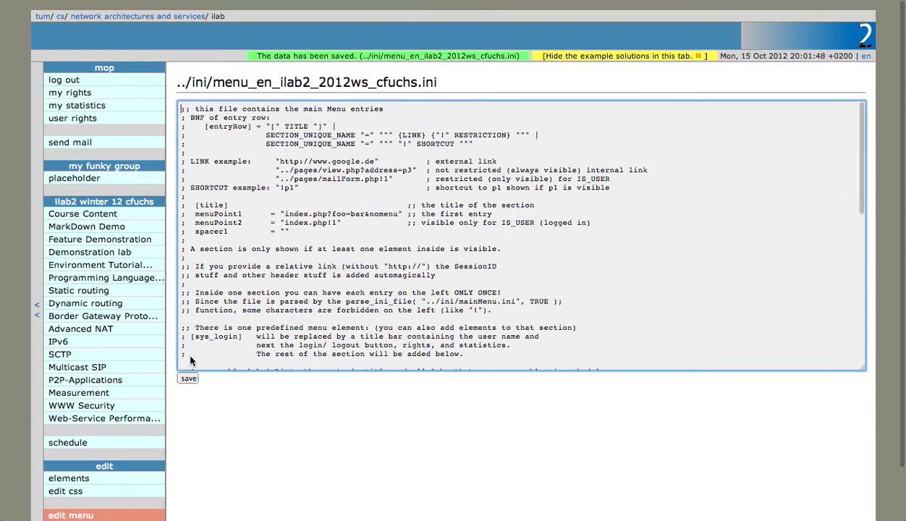
Log out to view the menu as a guest, then log back in as the editor
{"action": "left_click", "coordinate": [134, 88]}
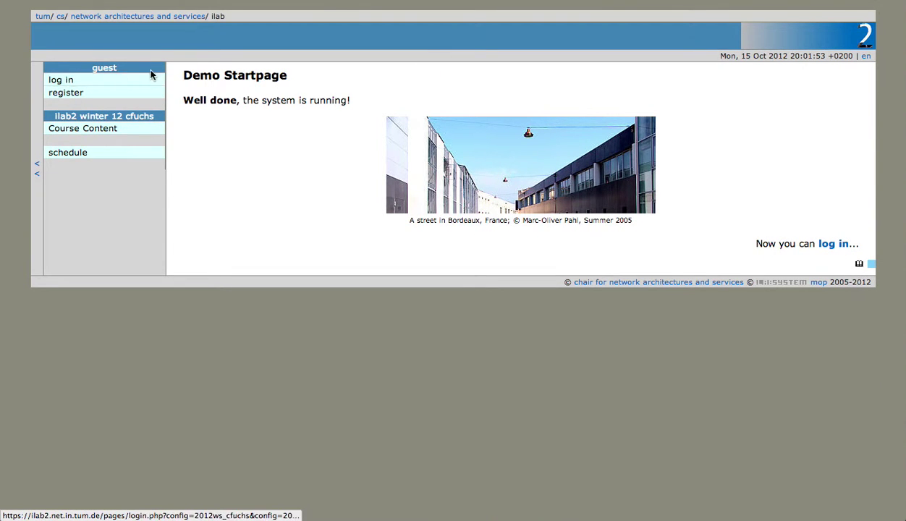
{"action": "left_click", "coordinate": [108, 84]}
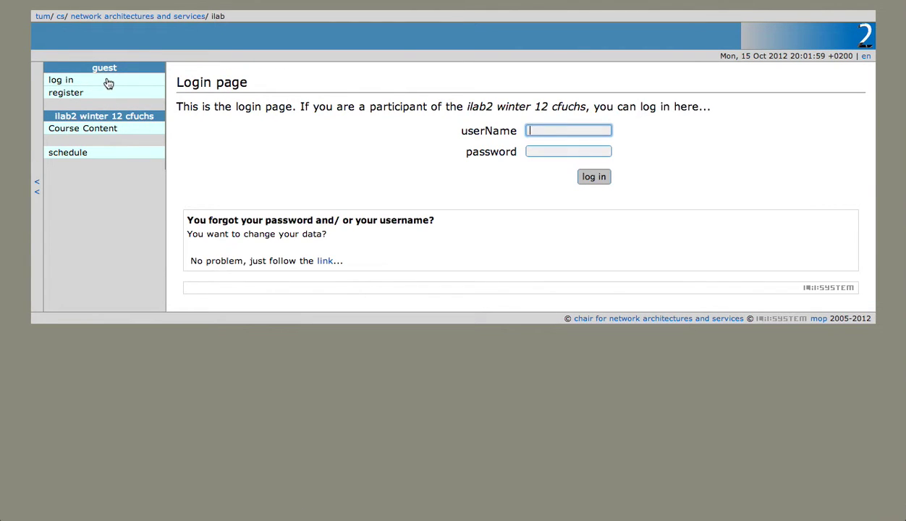
{"action": "type", "text": "mop"}
{"action": "key", "text": "Tab"}
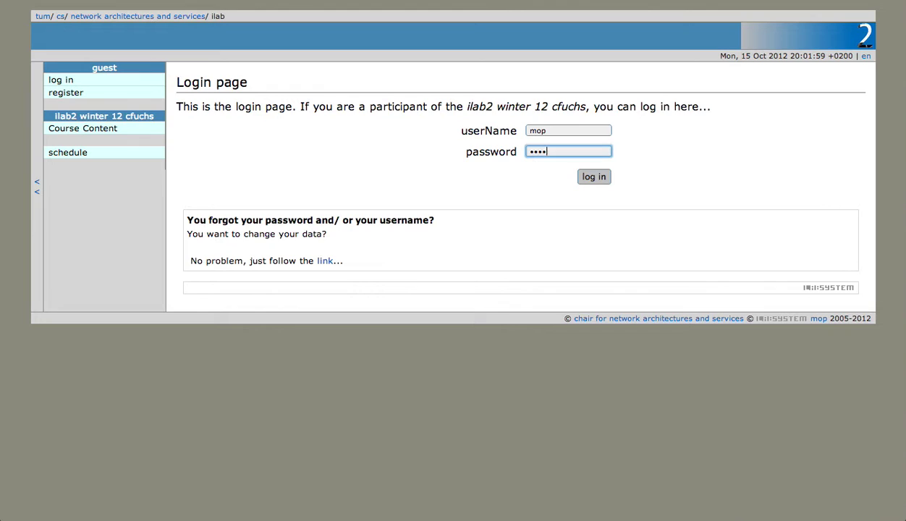
{"action": "key", "text": "Return"}
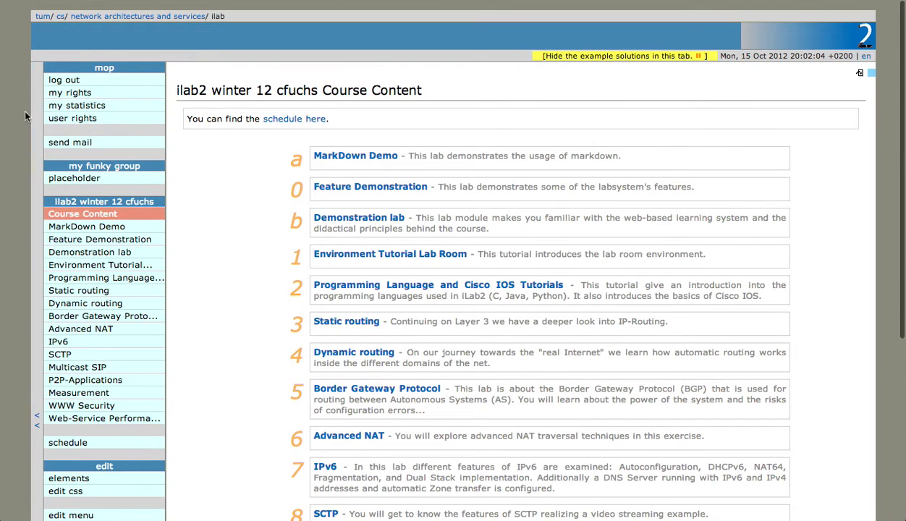
{"action": "scroll", "coordinate": [246, 278], "scroll_direction": "down", "scroll_amount": 5}
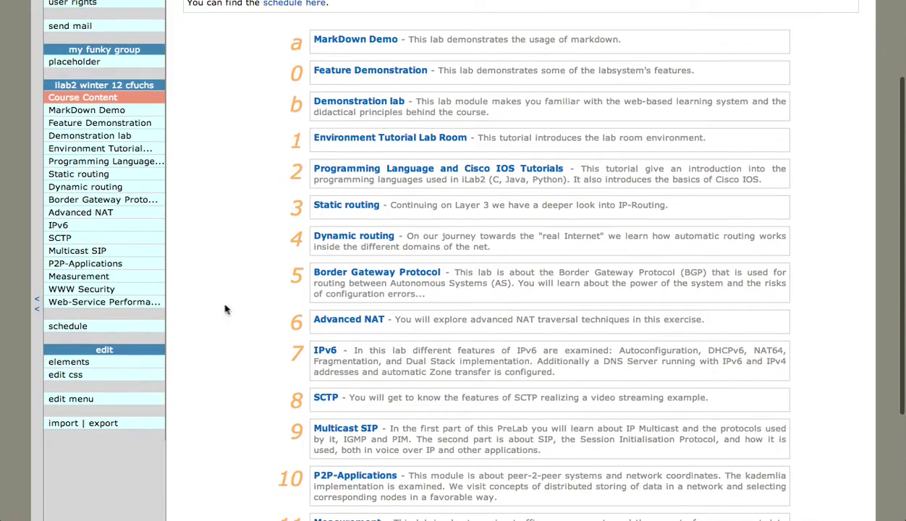
{"action": "left_click", "coordinate": [124, 398]}
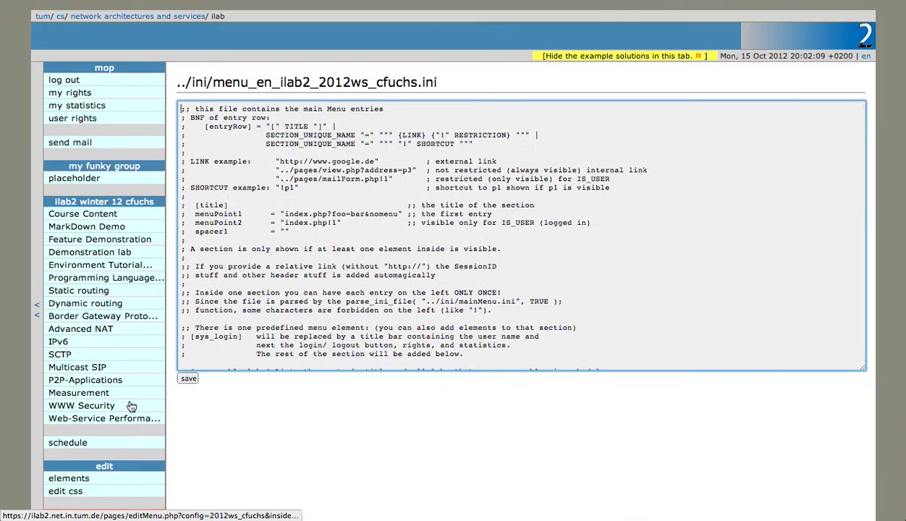
{"action": "scroll", "coordinate": [318, 239], "scroll_direction": "down", "scroll_amount": 1}
{"action": "scroll", "coordinate": [329, 250], "scroll_direction": "down", "scroll_amount": 10}
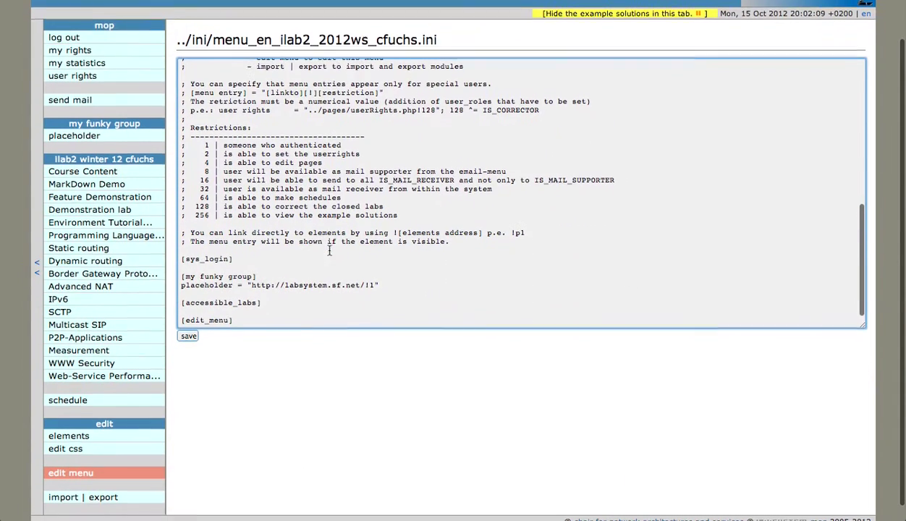
{"action": "left_click", "coordinate": [393, 284]}
{"action": "key", "text": "BackSpace"}
{"action": "key", "text": "BackSpace"}
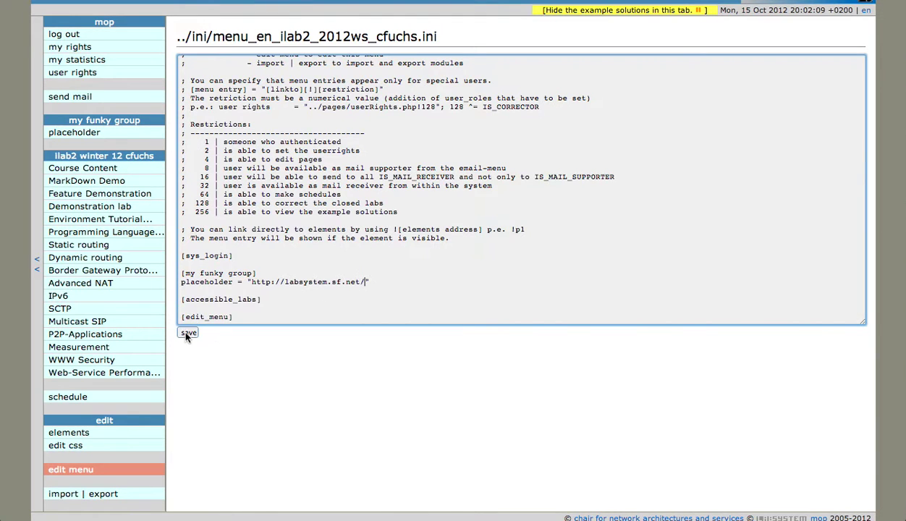
{"action": "left_click", "coordinate": [188, 333]}
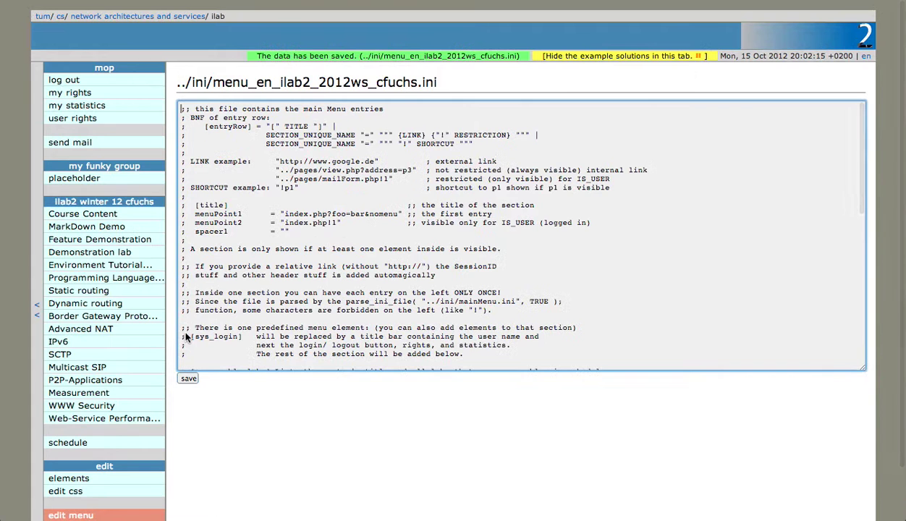
Log out to check the guest menu, log back in, and scroll the ilab2 winter 12 cfuchs Course Content list
{"action": "left_click", "coordinate": [89, 85]}
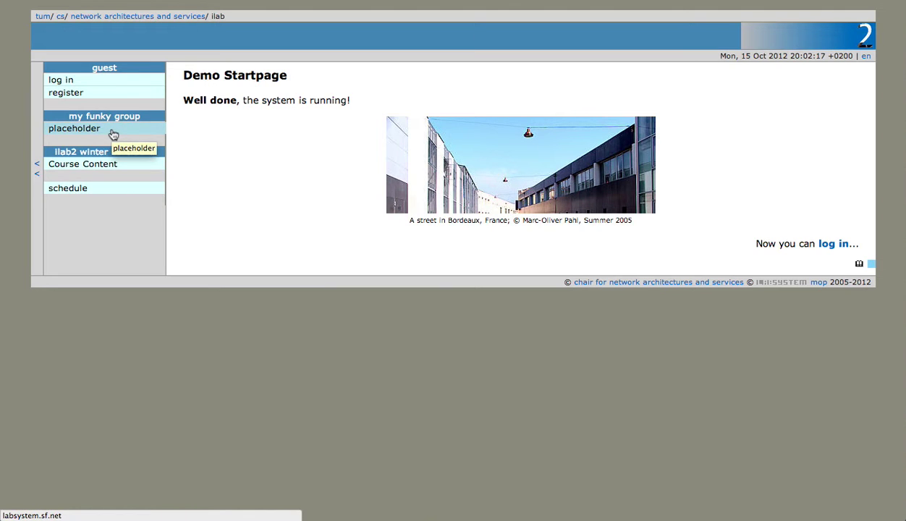
{"action": "left_click", "coordinate": [107, 82]}
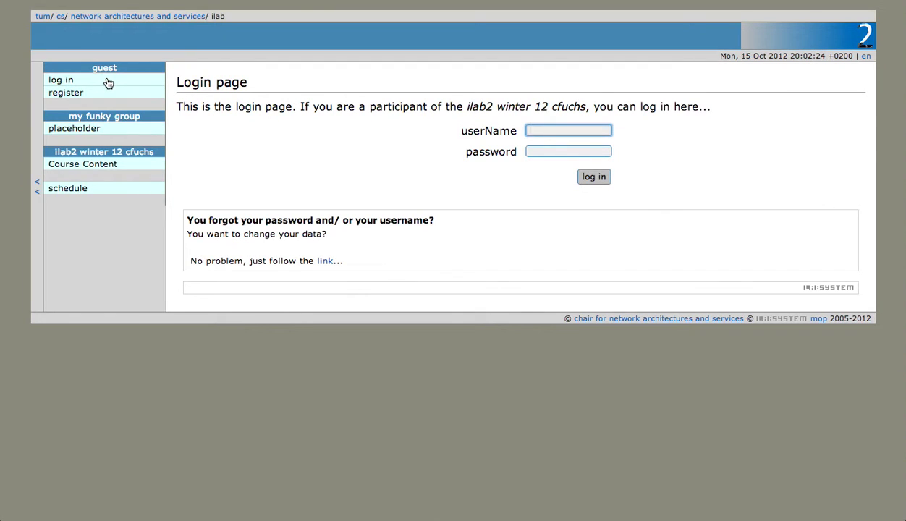
{"action": "type", "text": "mop"}
{"action": "key", "text": "Tab"}
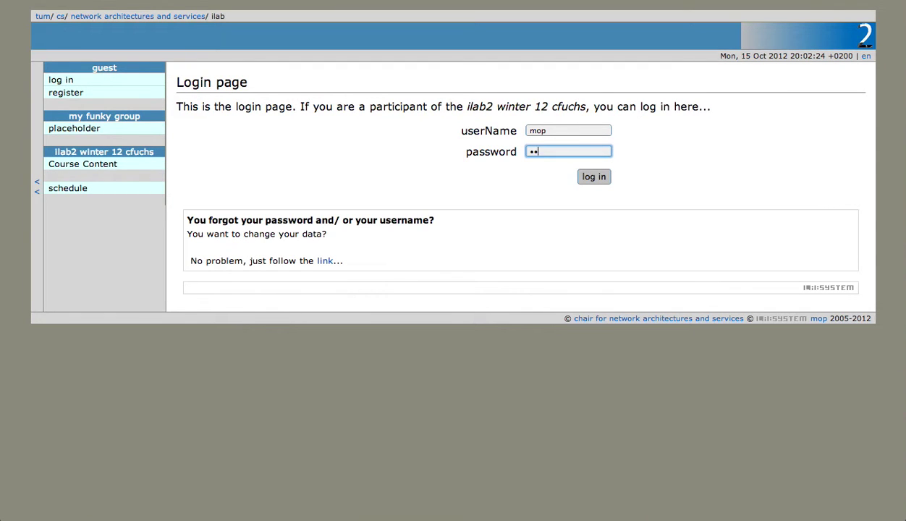
{"action": "key", "text": "Return"}
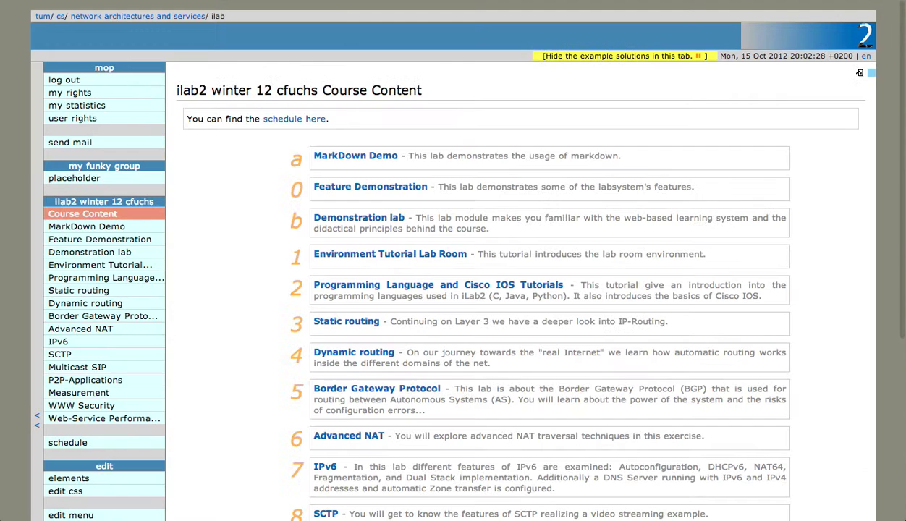
{"action": "scroll", "coordinate": [122, 375], "scroll_direction": "down", "scroll_amount": 4}
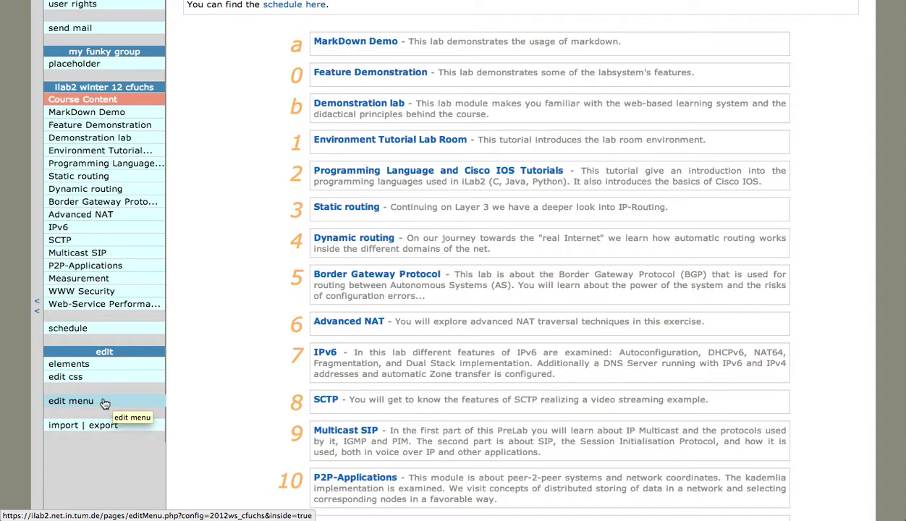
Review the !p1 shortcut syntax in the menu file and look up the MarkDown Demo lab's address
{"action": "left_click", "coordinate": [105, 402]}
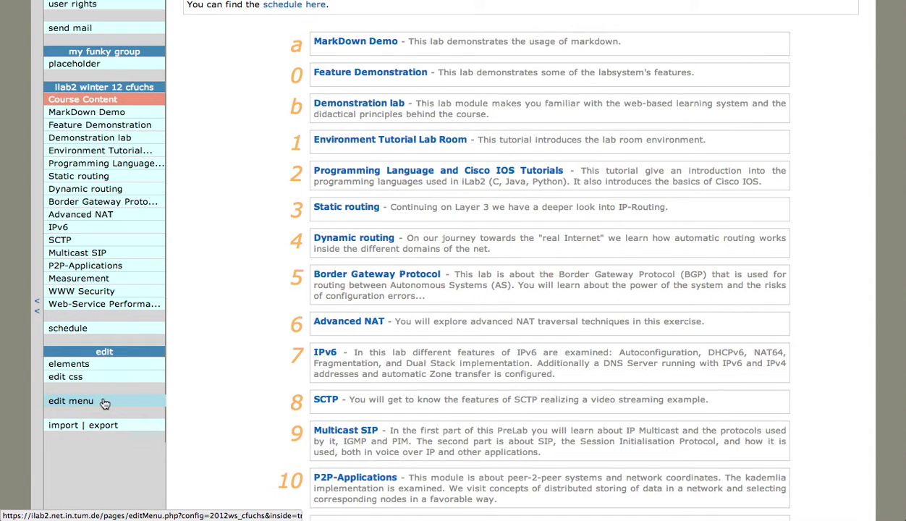
{"action": "scroll", "coordinate": [391, 305], "scroll_direction": "down", "scroll_amount": 10}
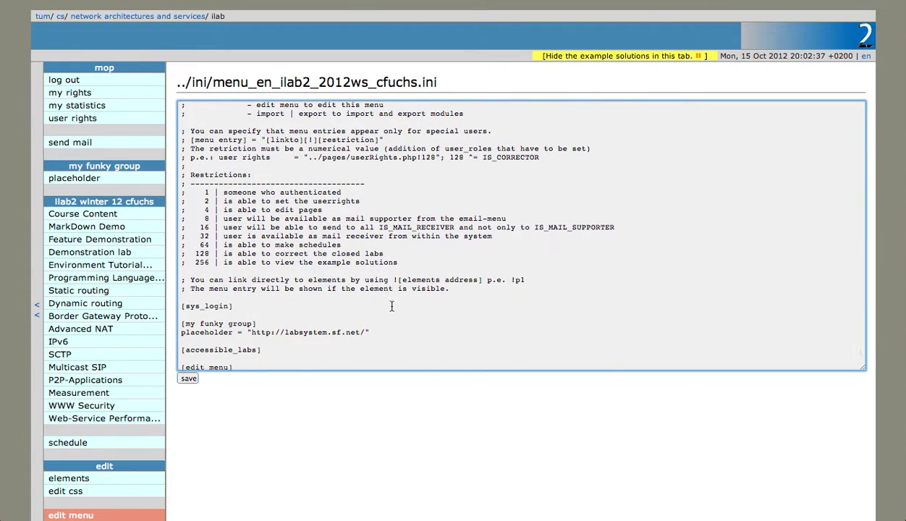
{"action": "scroll", "coordinate": [392, 306], "scroll_direction": "up", "scroll_amount": 10}
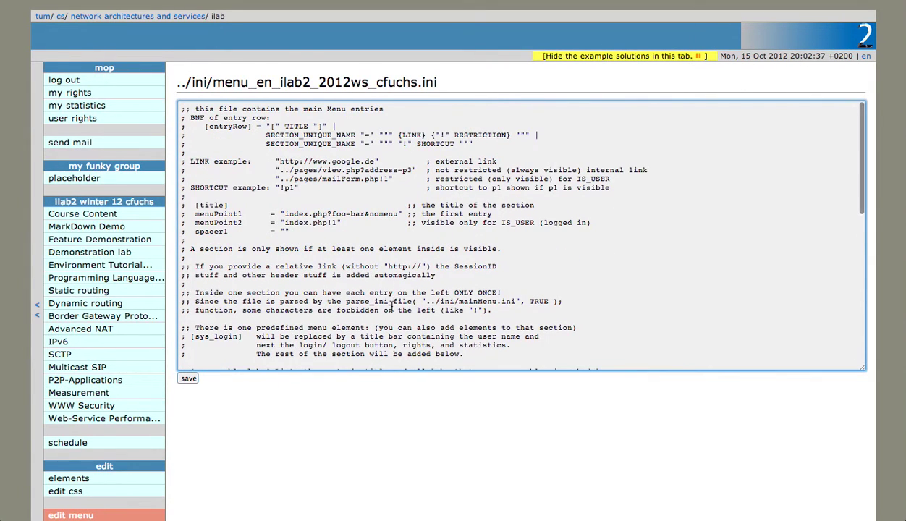
{"action": "left_click_drag", "start_coordinate": [299, 188], "coordinate": [275, 188]}
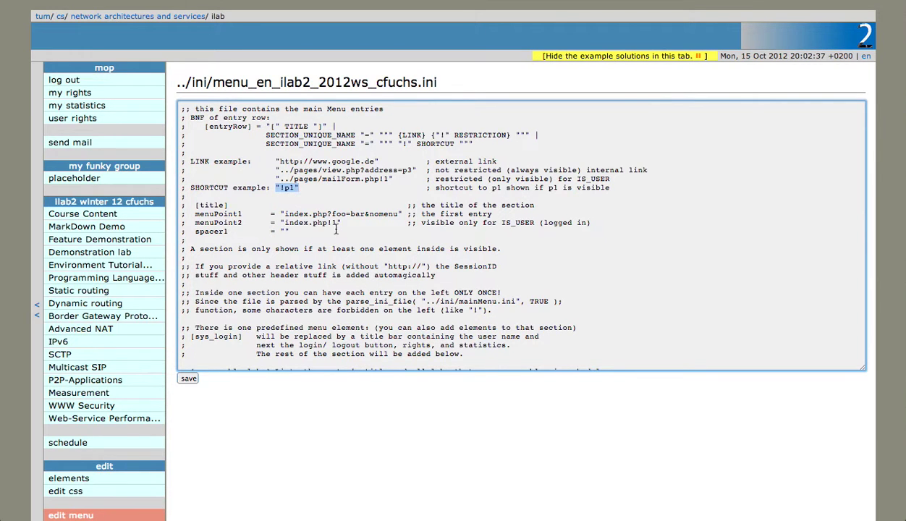
{"action": "scroll", "coordinate": [335, 229], "scroll_direction": "down", "scroll_amount": 15}
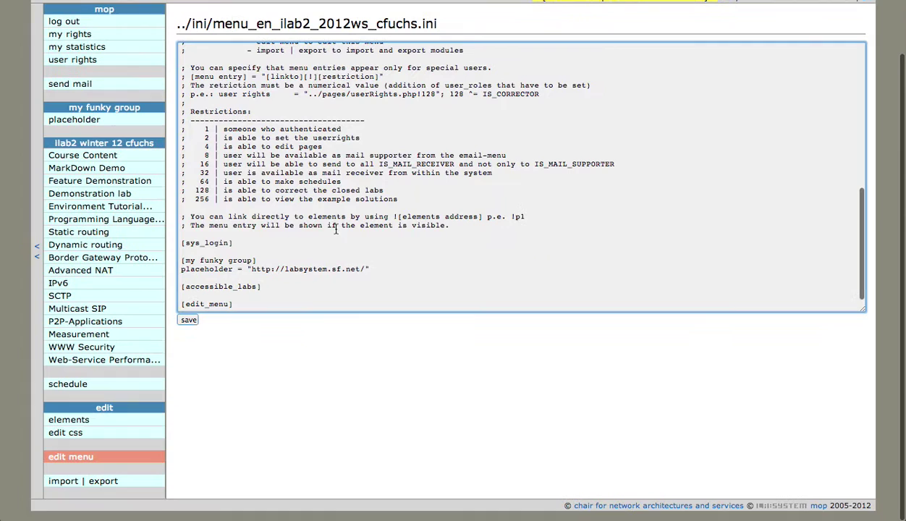
{"action": "left_click_drag", "start_coordinate": [251, 269], "coordinate": [367, 268]}
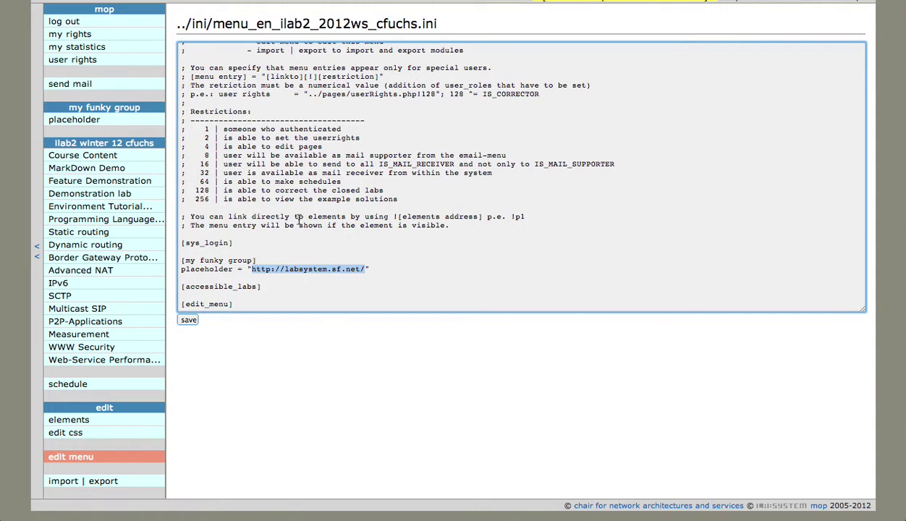
{"action": "left_click", "coordinate": [88, 170]}
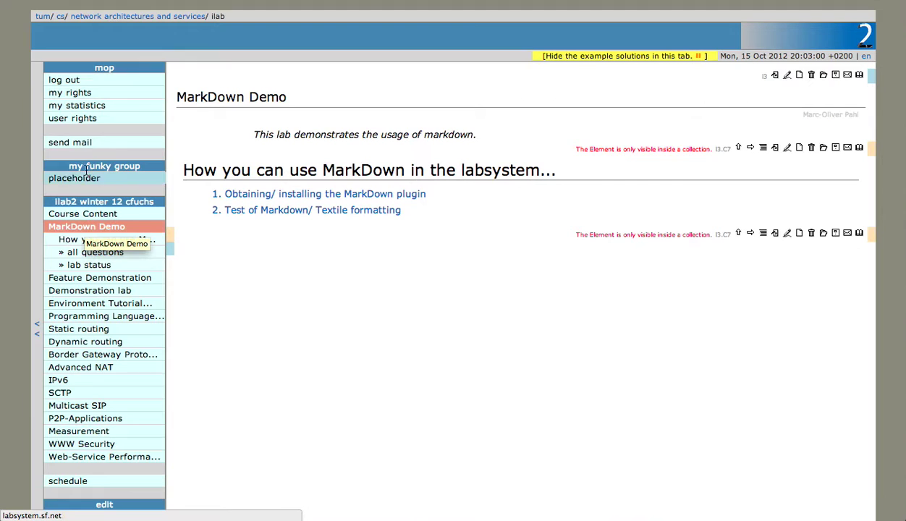
{"action": "scroll", "coordinate": [115, 339], "scroll_direction": "down", "scroll_amount": 3}
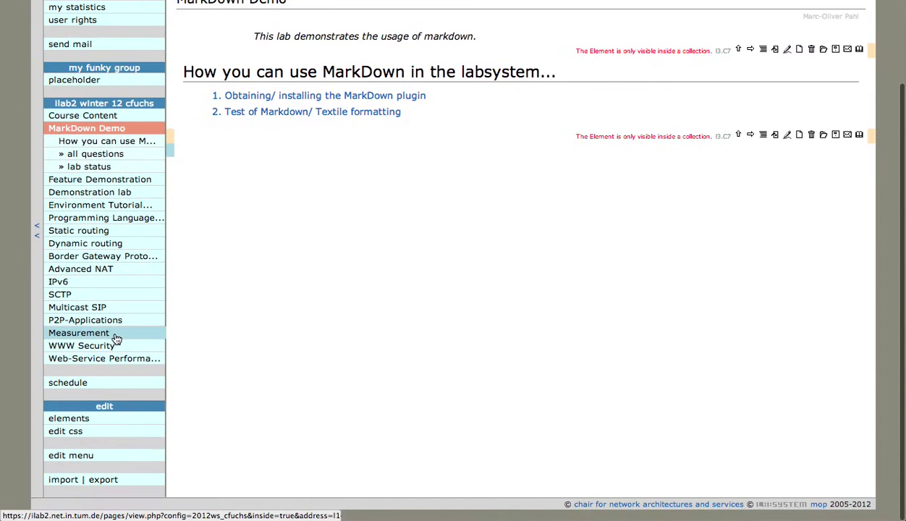
Replace the placeholder's web address with the !l3 shortcut and save the menu file
{"action": "left_click", "coordinate": [116, 456]}
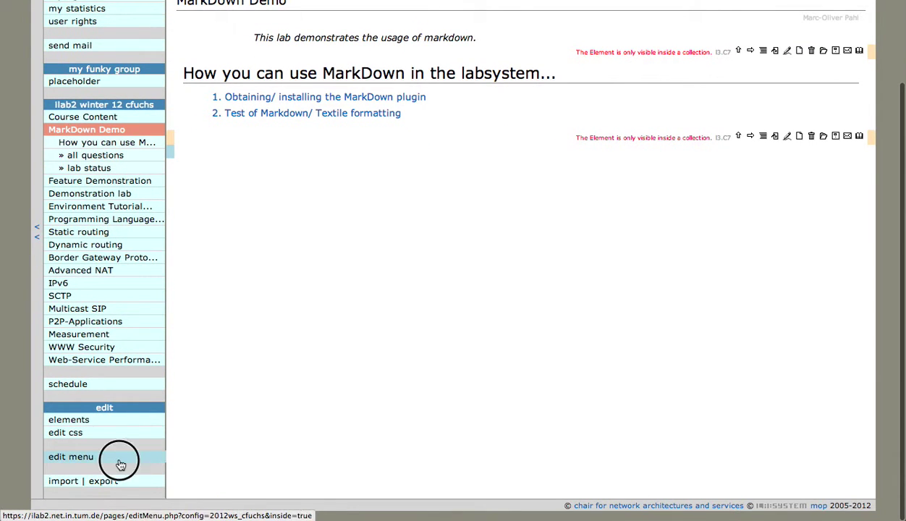
{"action": "scroll", "coordinate": [267, 338], "scroll_direction": "down", "scroll_amount": 10}
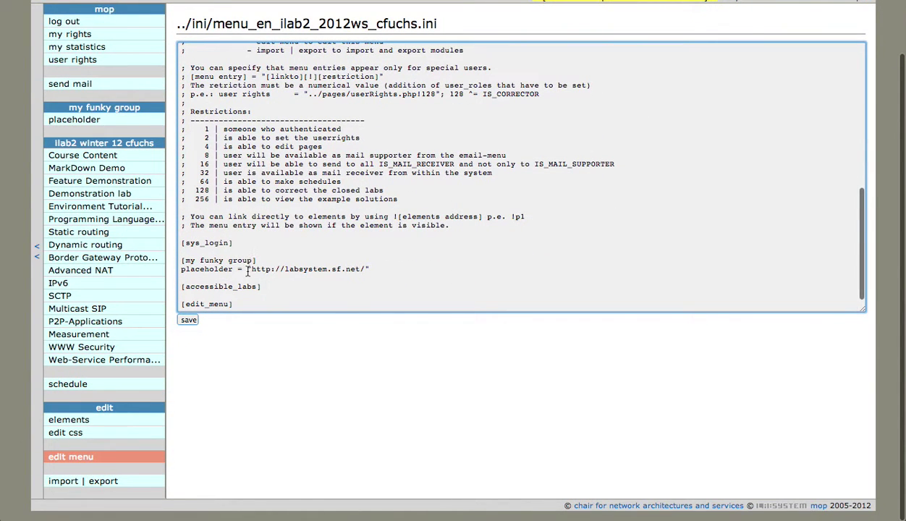
{"action": "left_click_drag", "start_coordinate": [251, 269], "coordinate": [367, 269]}
{"action": "type", "text": "laceholder = \"!13"}
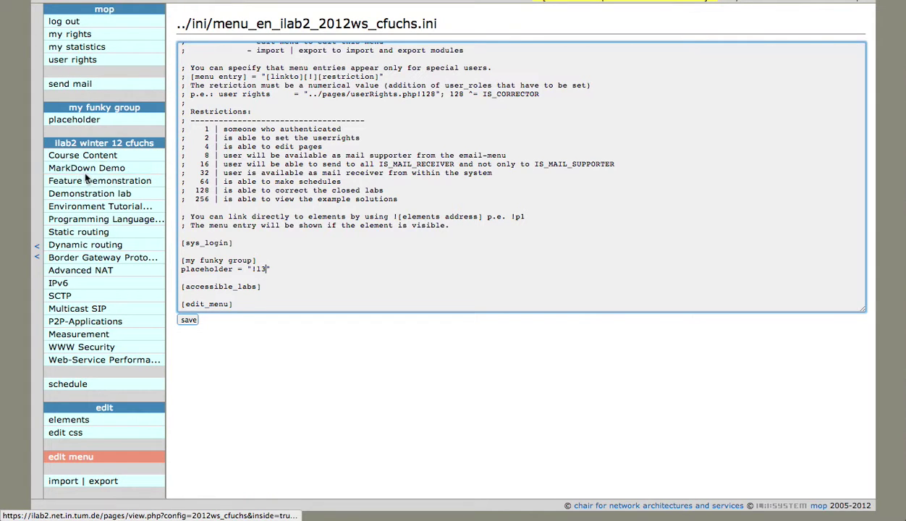
{"action": "left_click", "coordinate": [188, 320]}
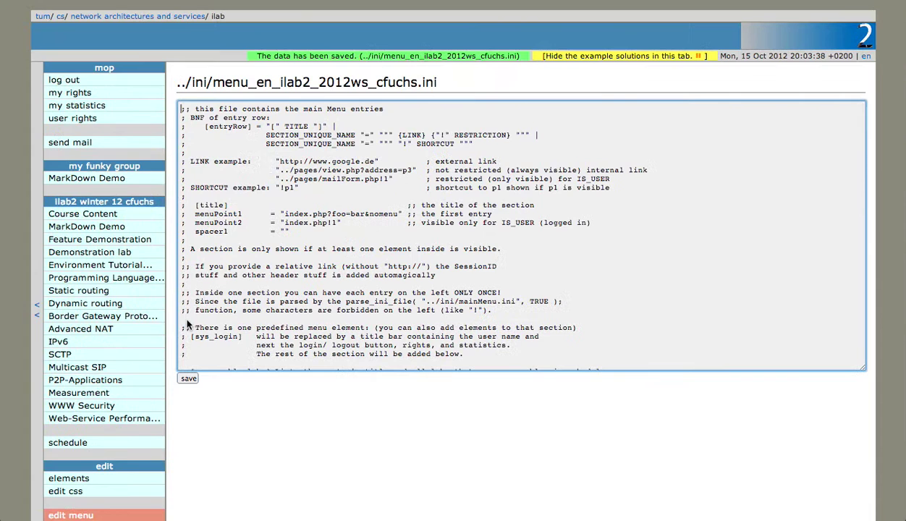
Open MarkDown Demo from the my funky group entry and review its edit form
{"action": "left_click", "coordinate": [127, 180]}
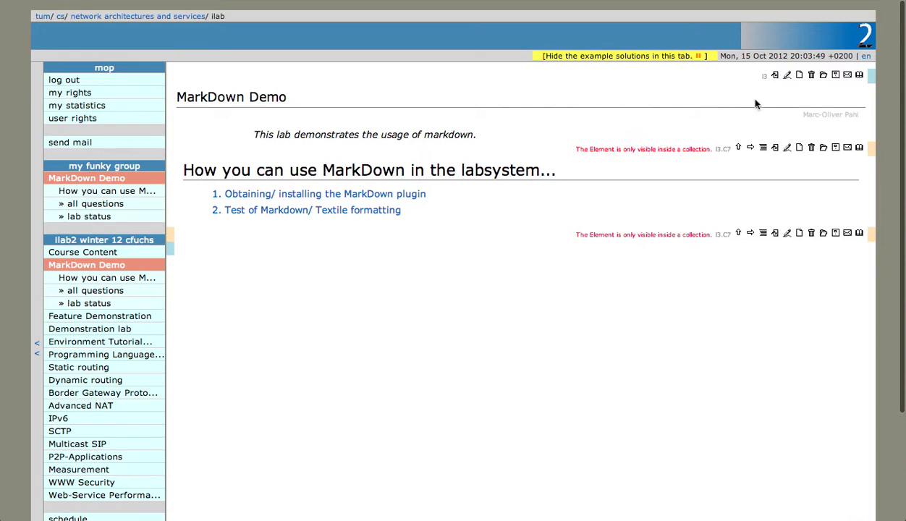
{"action": "left_click", "coordinate": [787, 75]}
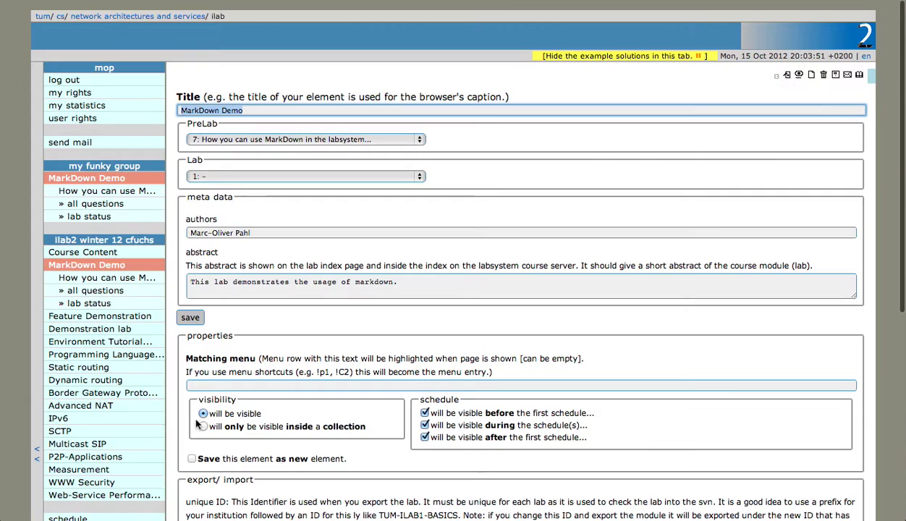
{"action": "scroll", "coordinate": [286, 393], "scroll_direction": "down", "scroll_amount": 8}
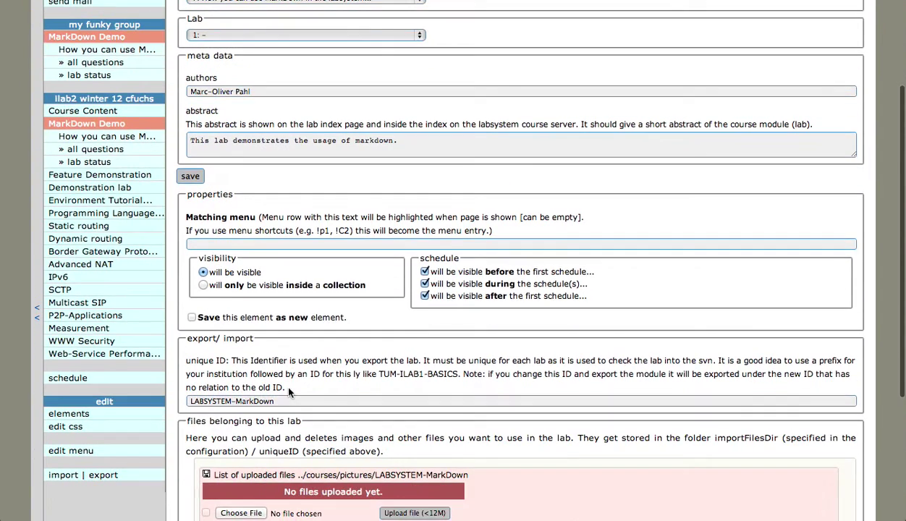
{"action": "scroll", "coordinate": [286, 391], "scroll_direction": "up", "scroll_amount": 6}
{"action": "scroll", "coordinate": [286, 387], "scroll_direction": "up", "scroll_amount": 1}
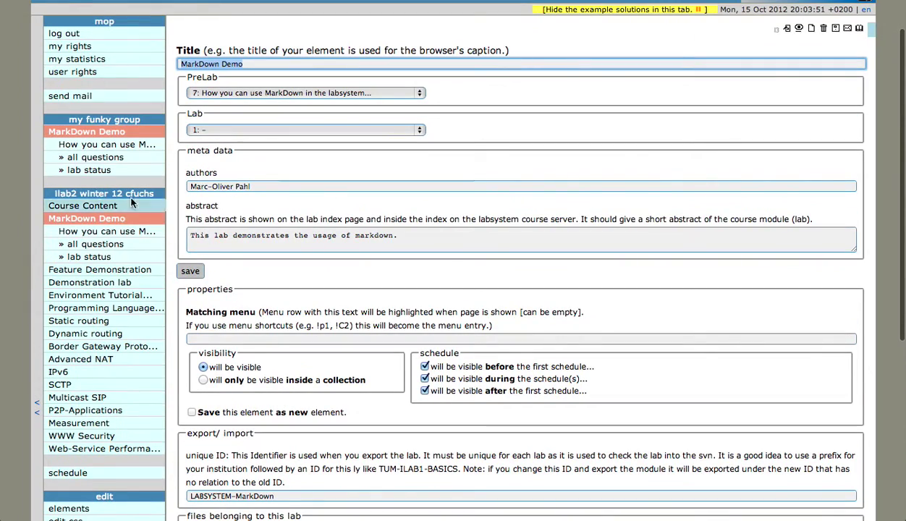
Log out, then go to the login page and enter the username
{"action": "left_click", "coordinate": [87, 34]}
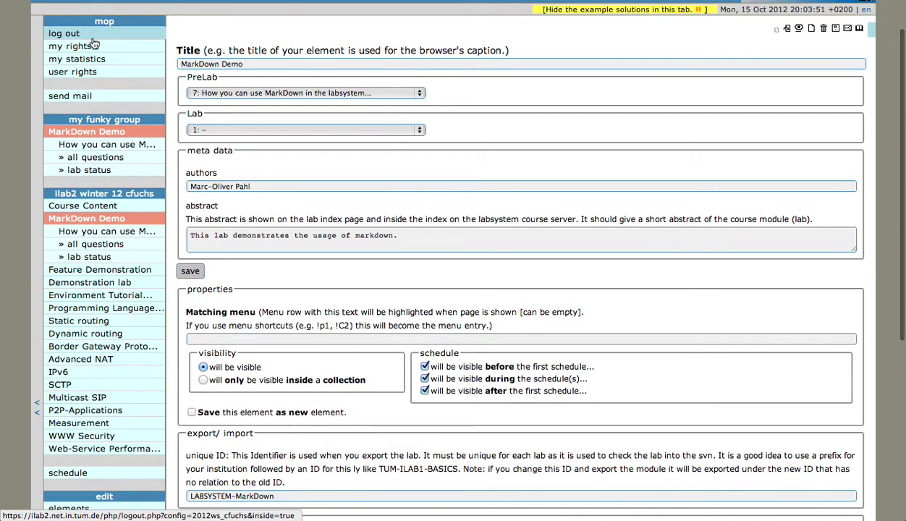
{"action": "left_click", "coordinate": [97, 83]}
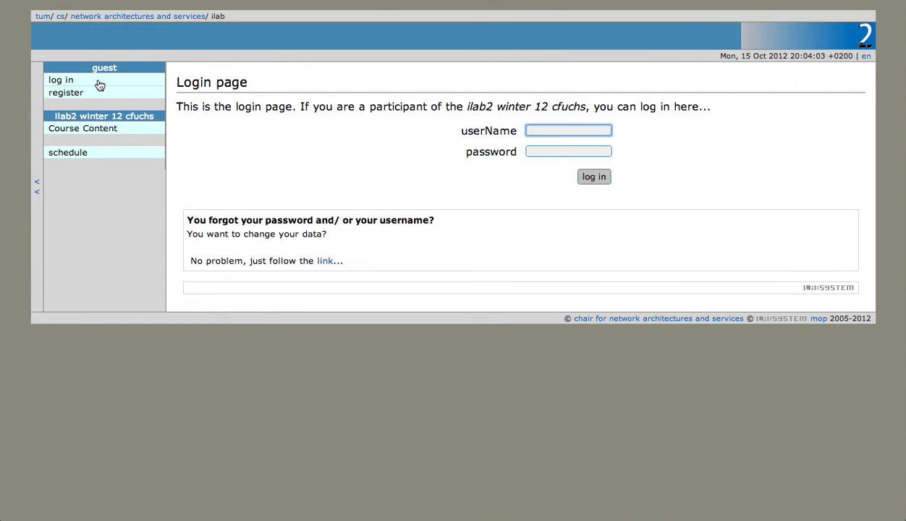
{"action": "type", "text": "mop"}
{"action": "key", "text": "Tab"}
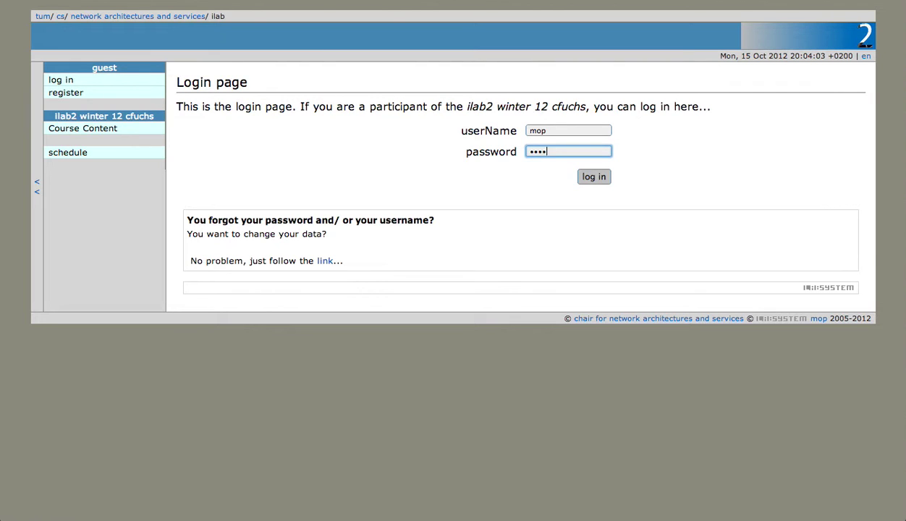
Log in, then open the 'Obtaining/ installing the MarkDown plugin' page's edit form from MarkDown Demo
{"action": "key", "text": "Return"}
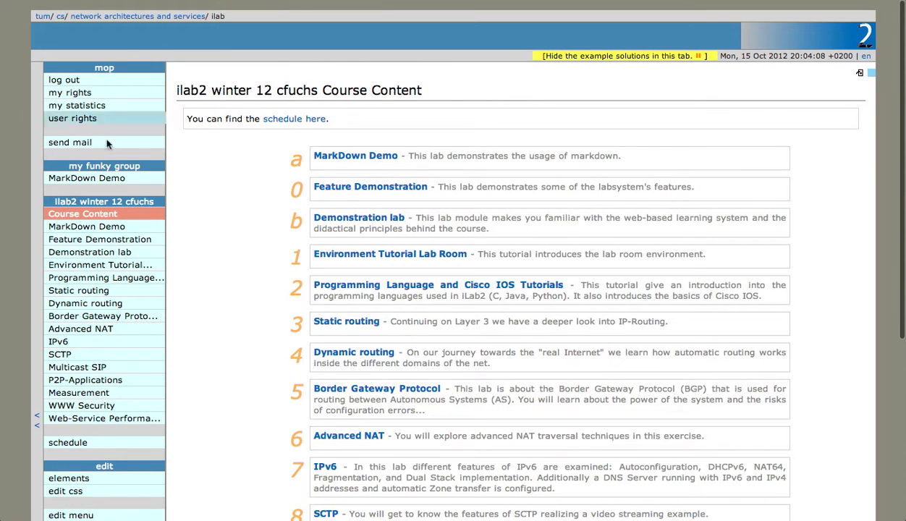
{"action": "scroll", "coordinate": [115, 187], "scroll_direction": "down", "scroll_amount": 4}
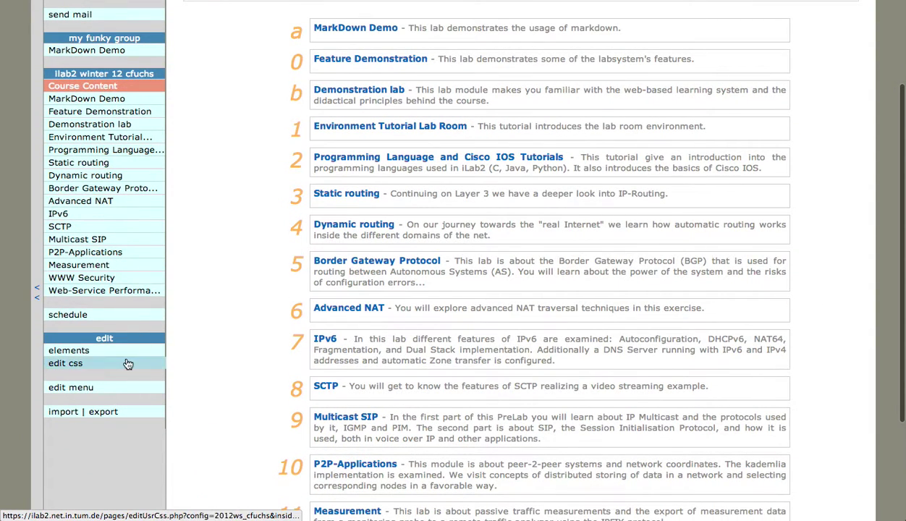
{"action": "left_click", "coordinate": [121, 55]}
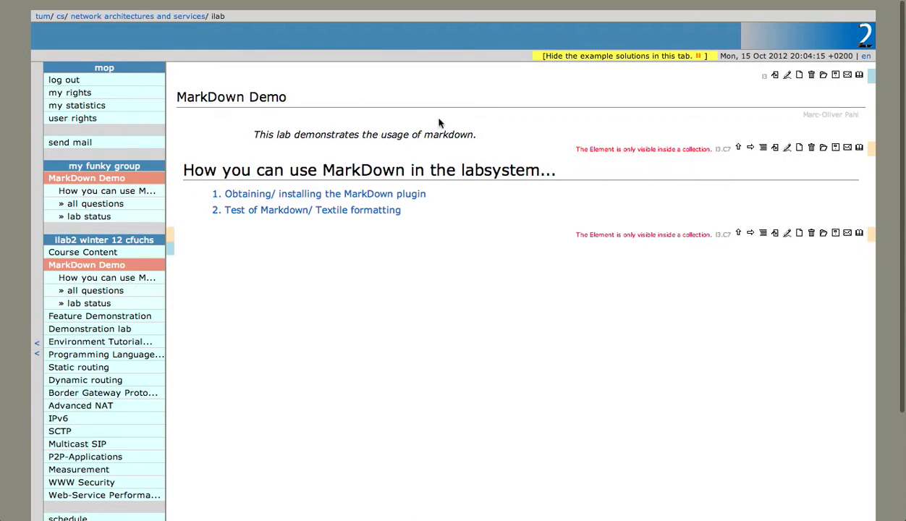
{"action": "left_click", "coordinate": [391, 201]}
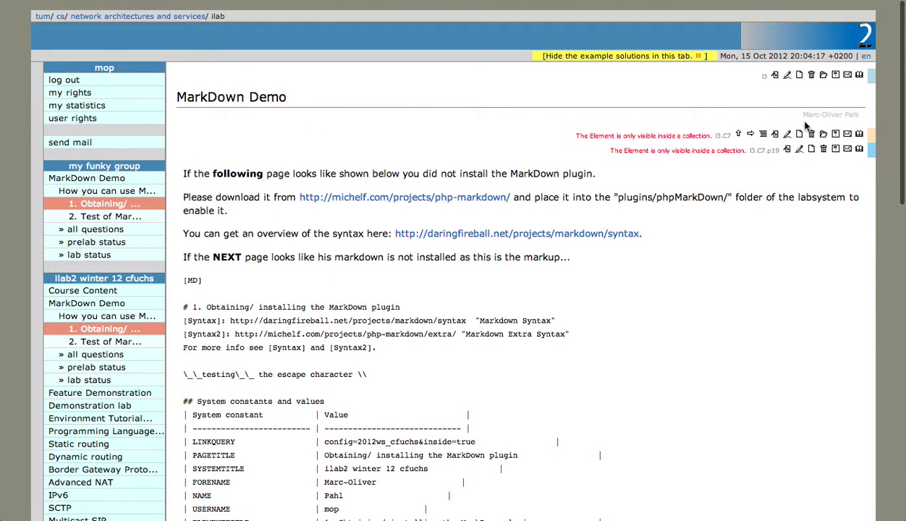
{"action": "left_click", "coordinate": [800, 150]}
{"action": "scroll", "coordinate": [659, 247], "scroll_direction": "down", "scroll_amount": 3}
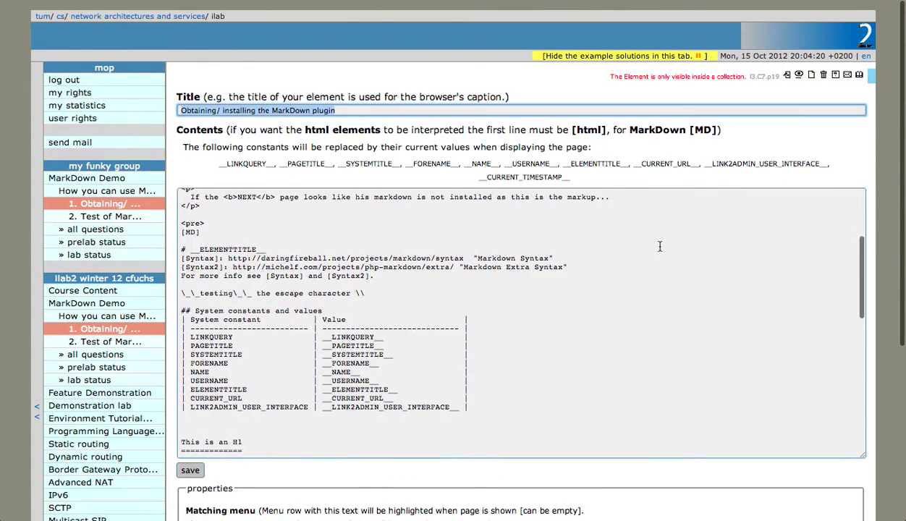
{"action": "scroll", "coordinate": [847, 477], "scroll_direction": "down", "scroll_amount": 5}
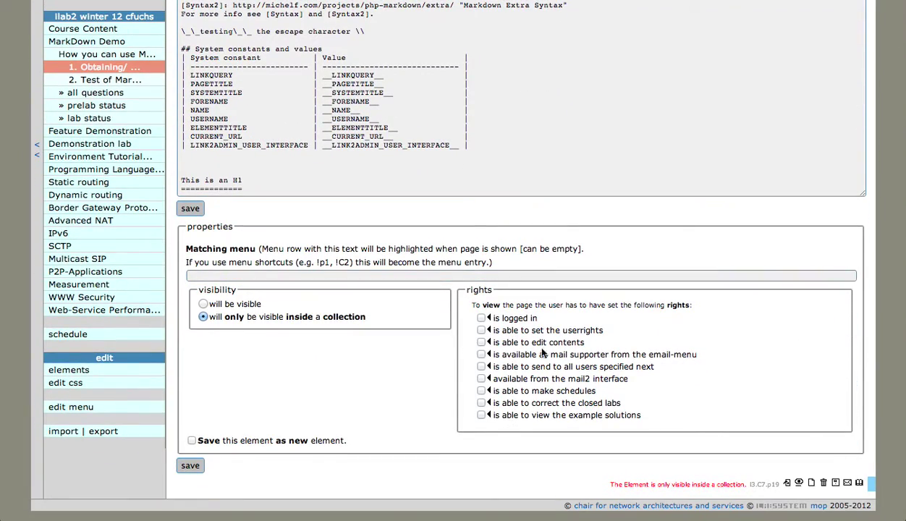
{"action": "scroll", "coordinate": [450, 347], "scroll_direction": "up", "scroll_amount": 5}
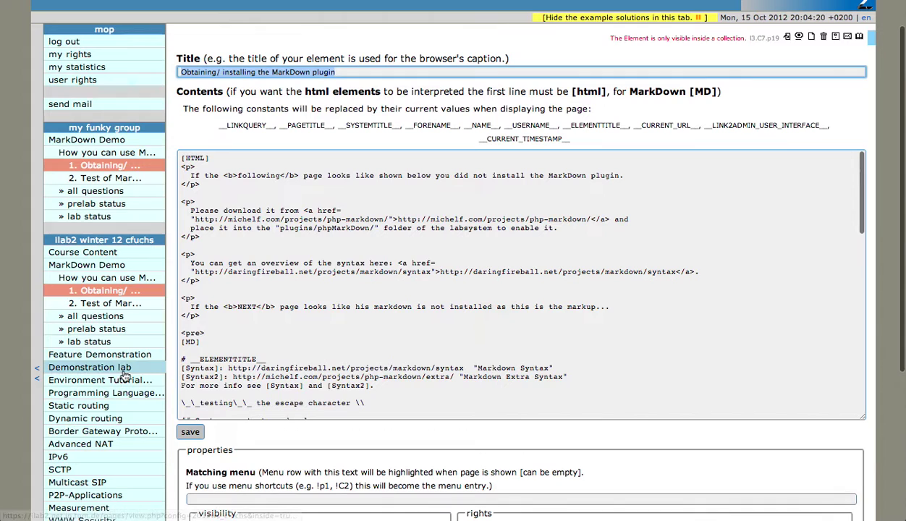
Return to MarkDown Demo via my funky group and open the collection listing p19 and p18 for editing
{"action": "left_click", "coordinate": [65, 292]}
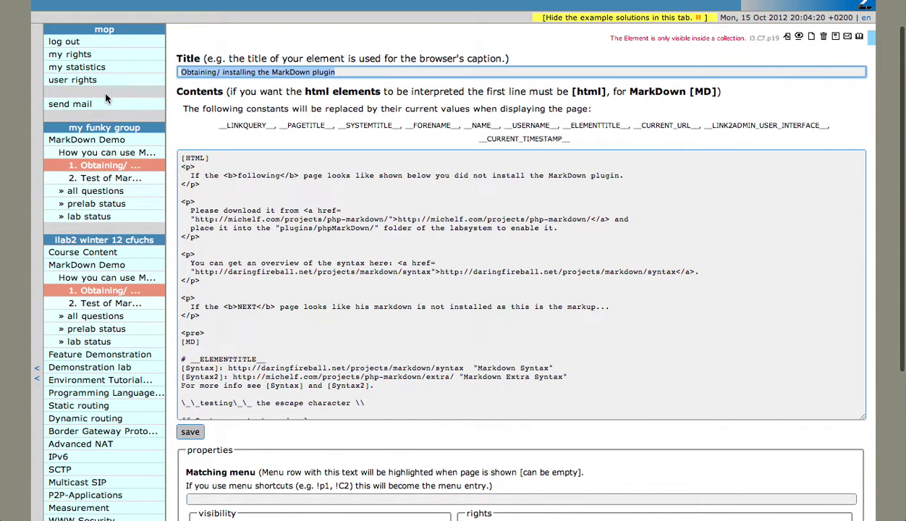
{"action": "left_click", "coordinate": [77, 144]}
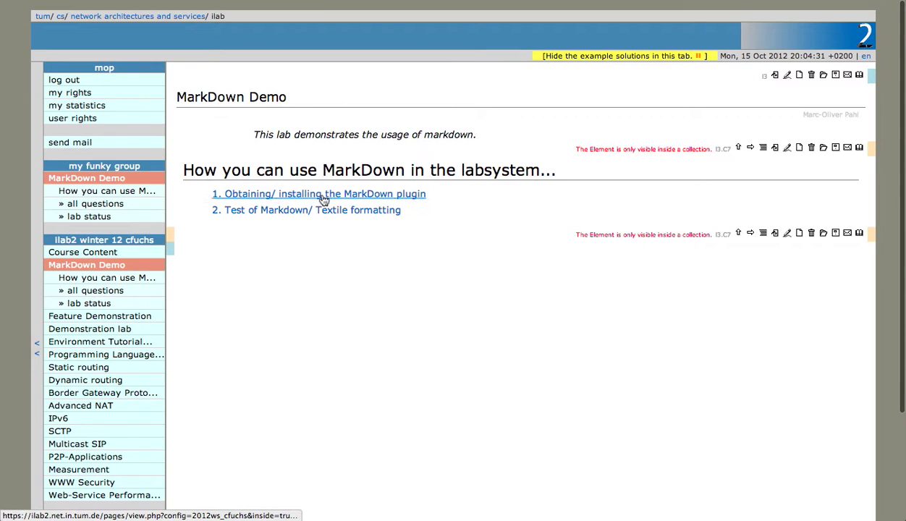
{"action": "left_click", "coordinate": [787, 149]}
{"action": "scroll", "coordinate": [735, 230], "scroll_direction": "down", "scroll_amount": 1}
{"action": "scroll", "coordinate": [735, 231], "scroll_direction": "up", "scroll_amount": 1}
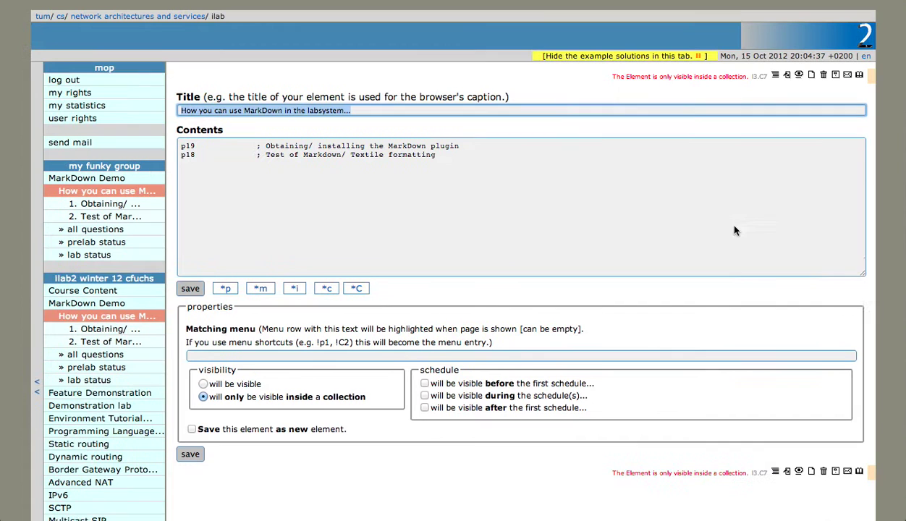
Open the MarkDown Demo lab's edit form, with PreLab set to collection 7 and Lab empty
{"action": "left_click", "coordinate": [132, 193]}
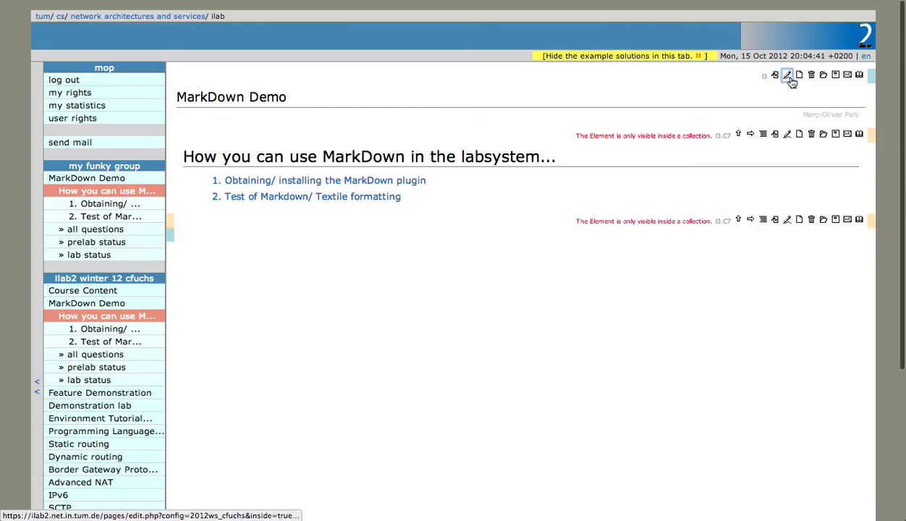
{"action": "left_click", "coordinate": [788, 75]}
{"action": "scroll", "coordinate": [611, 192], "scroll_direction": "down", "scroll_amount": 1}
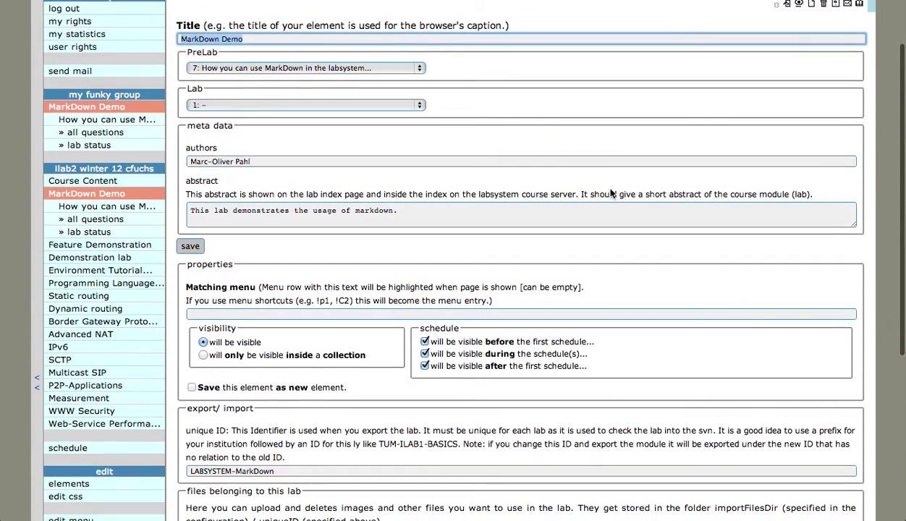
{"action": "scroll", "coordinate": [610, 192], "scroll_direction": "down", "scroll_amount": 5}
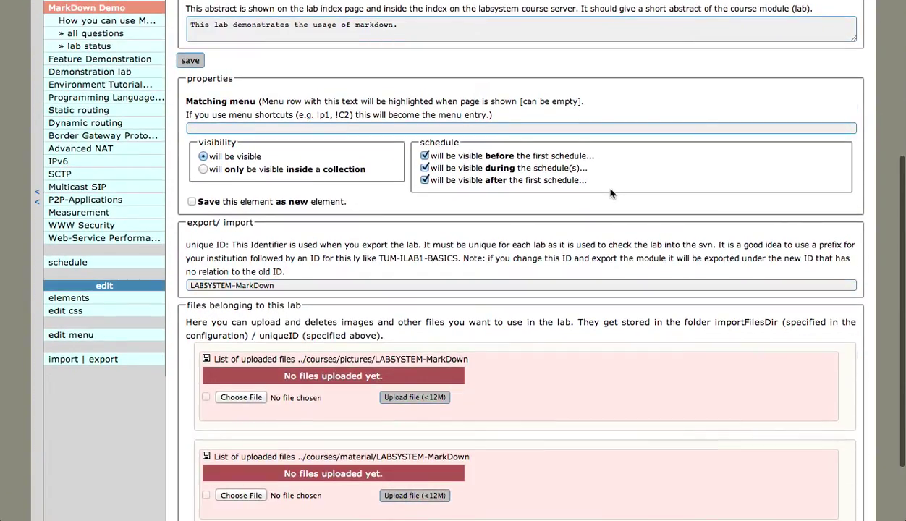
{"action": "scroll", "coordinate": [611, 190], "scroll_direction": "up", "scroll_amount": 6}
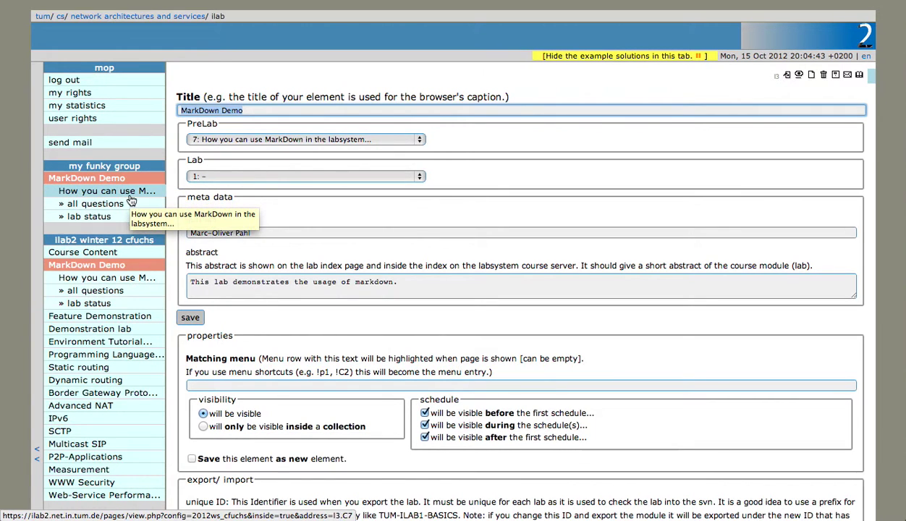
From the collection page, open element p19 'Obtaining/ installing the MarkDown plugin' for editing
{"action": "left_click", "coordinate": [131, 199]}
{"action": "left_click", "coordinate": [259, 185]}
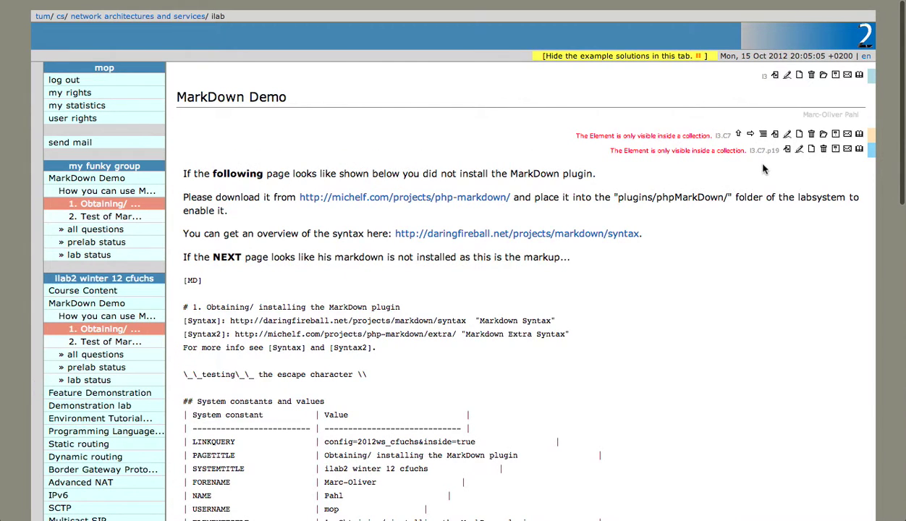
{"action": "left_click", "coordinate": [785, 149]}
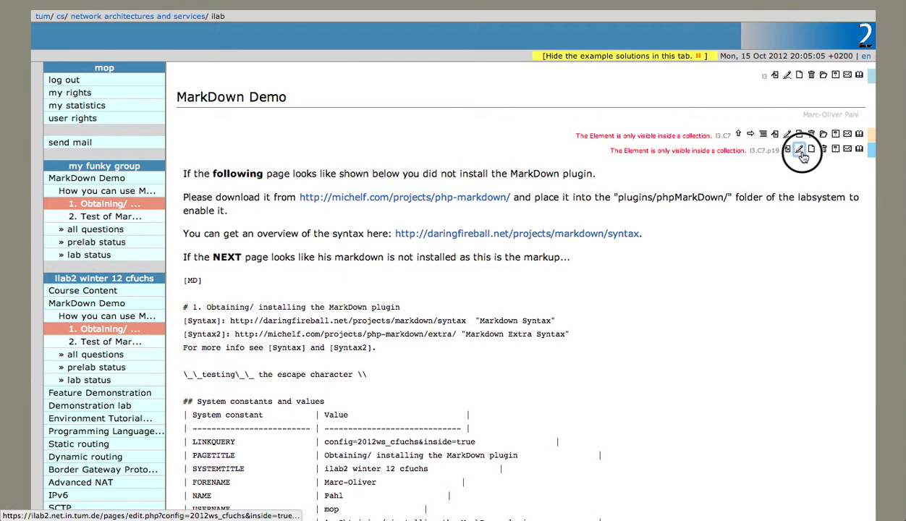
{"action": "scroll", "coordinate": [758, 370], "scroll_direction": "down", "scroll_amount": 5}
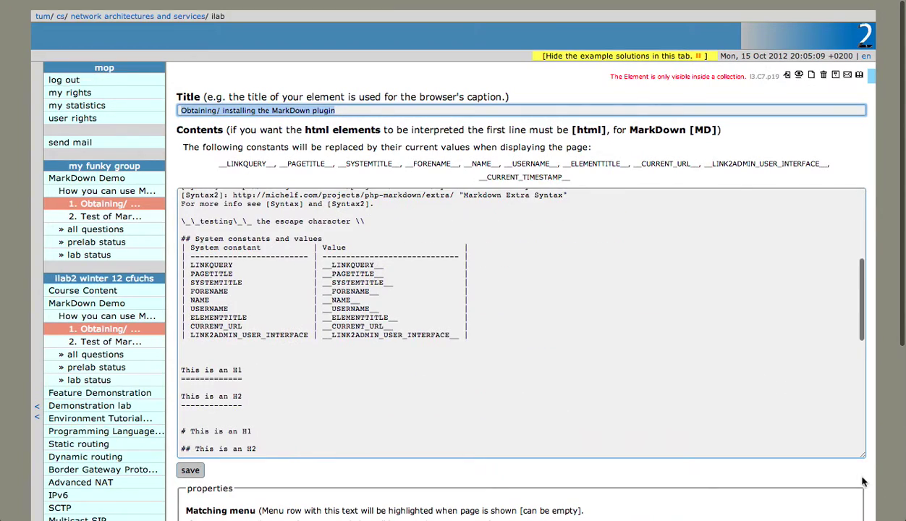
{"action": "scroll", "coordinate": [858, 475], "scroll_direction": "down", "scroll_amount": 6}
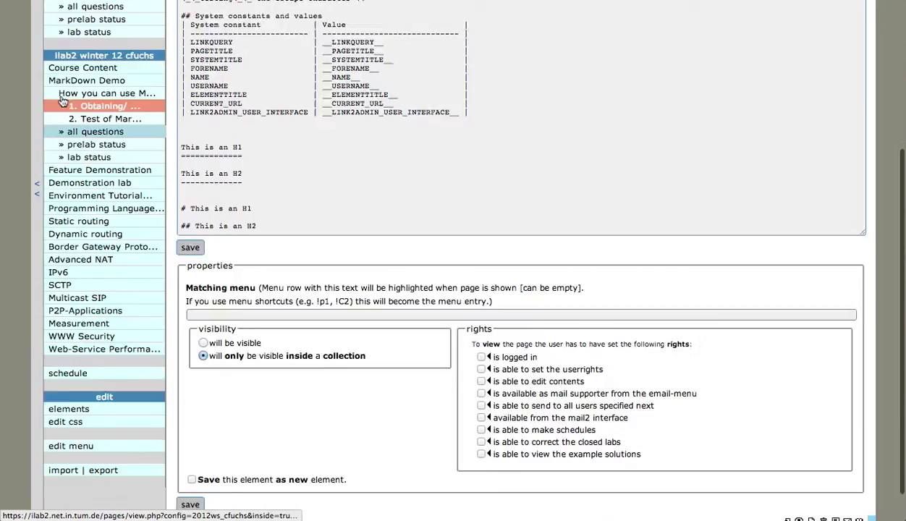
{"action": "scroll", "coordinate": [102, 289], "scroll_direction": "up", "scroll_amount": 6}
{"action": "scroll", "coordinate": [112, 338], "scroll_direction": "down", "scroll_amount": 4}
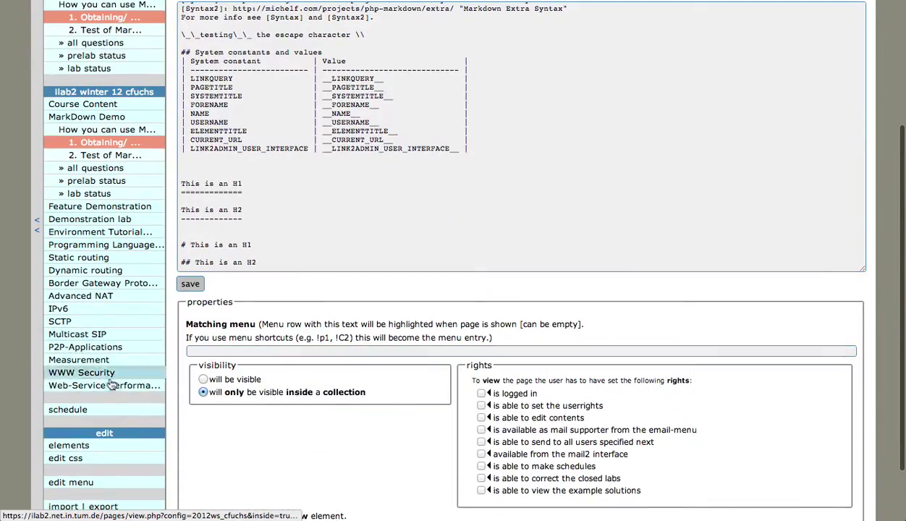
{"action": "scroll", "coordinate": [109, 416], "scroll_direction": "down", "scroll_amount": 2}
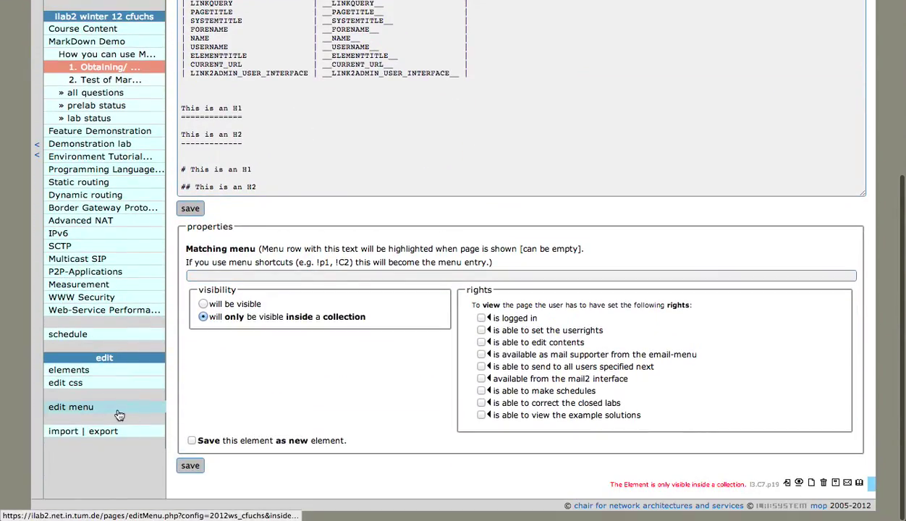
In the menu file, change the [my funky group] placeholder from !13 to !p19 and save
{"action": "left_click", "coordinate": [119, 415]}
{"action": "scroll", "coordinate": [272, 290], "scroll_direction": "down", "scroll_amount": 10}
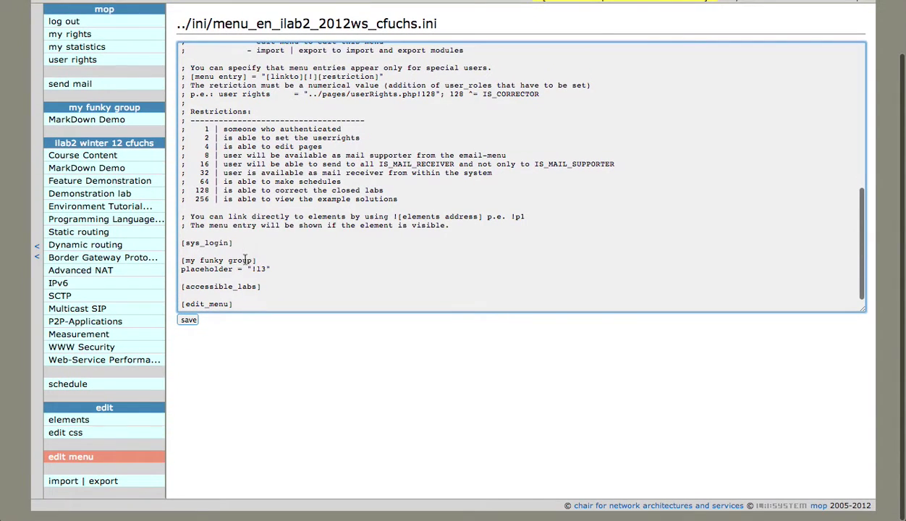
{"action": "double_click", "coordinate": [258, 268]}
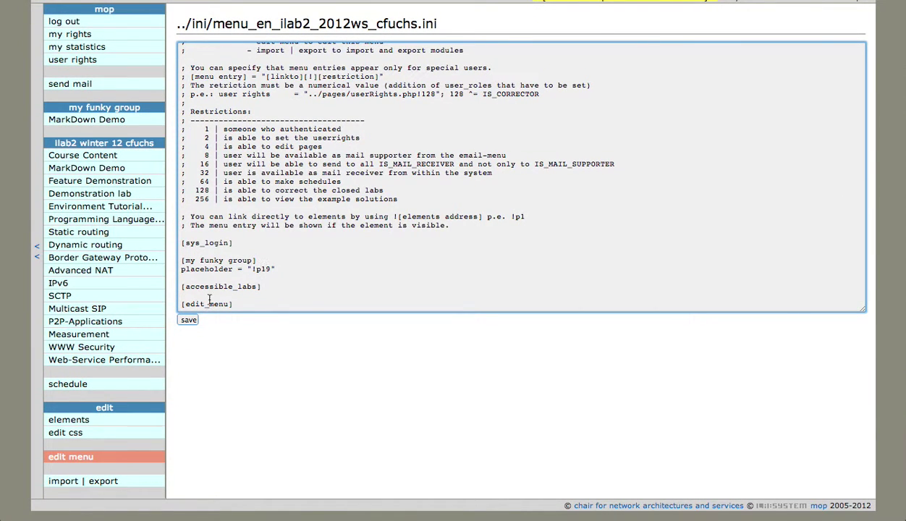
{"action": "left_click", "coordinate": [192, 321]}
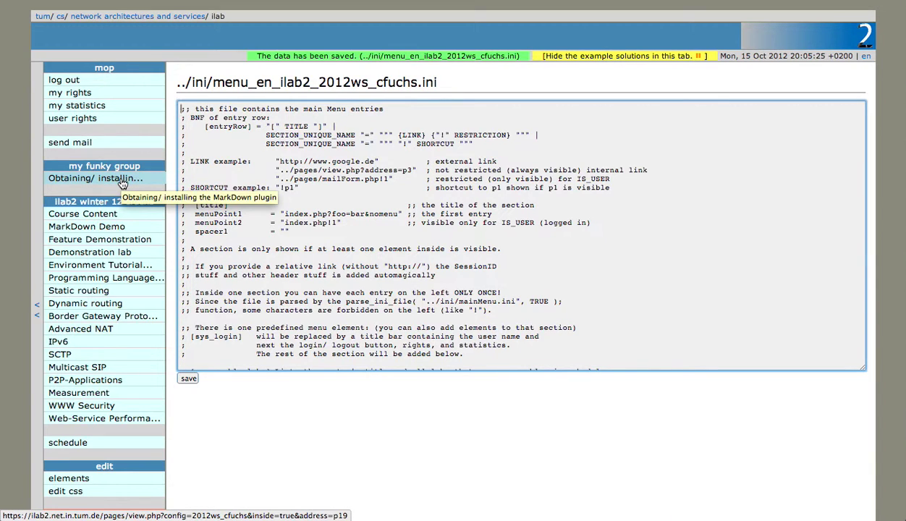
Log out to view the menu as a guest, then attempt to log back in
{"action": "left_click", "coordinate": [74, 83]}
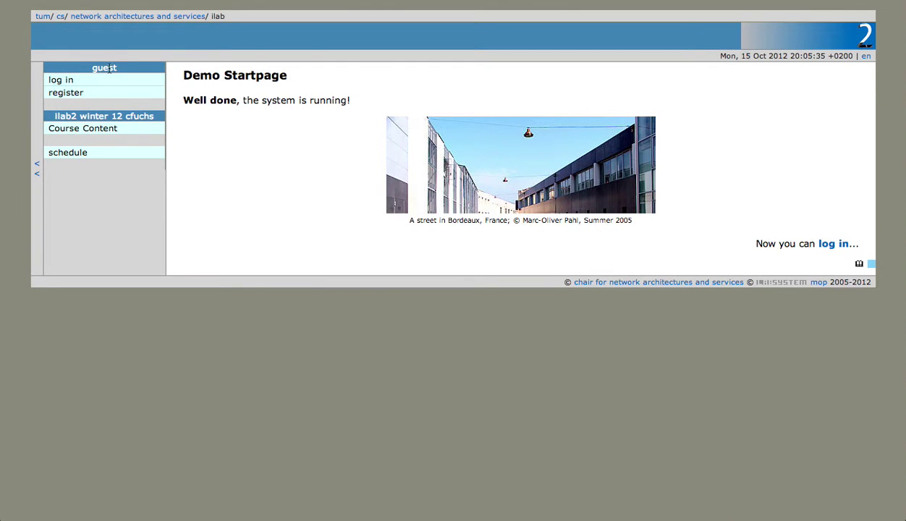
{"action": "left_click", "coordinate": [106, 82]}
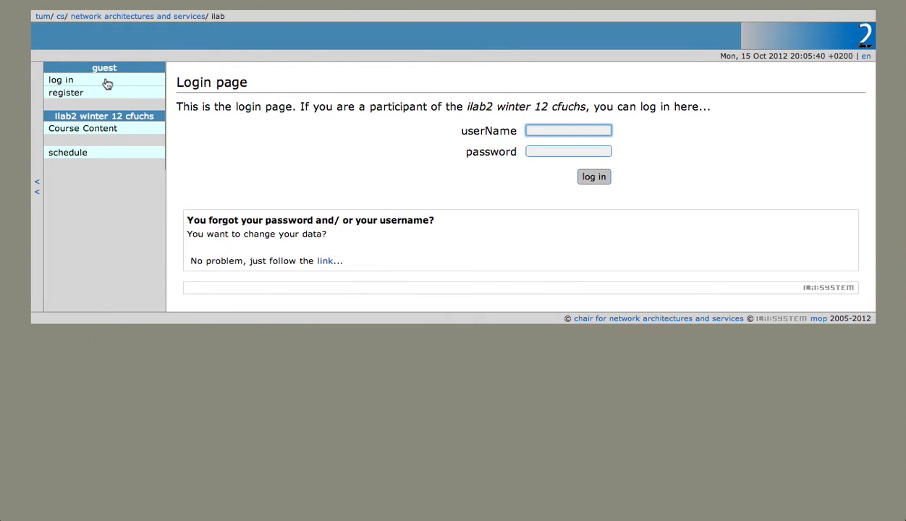
{"action": "type", "text": "mop"}
{"action": "key", "text": "Tab"}
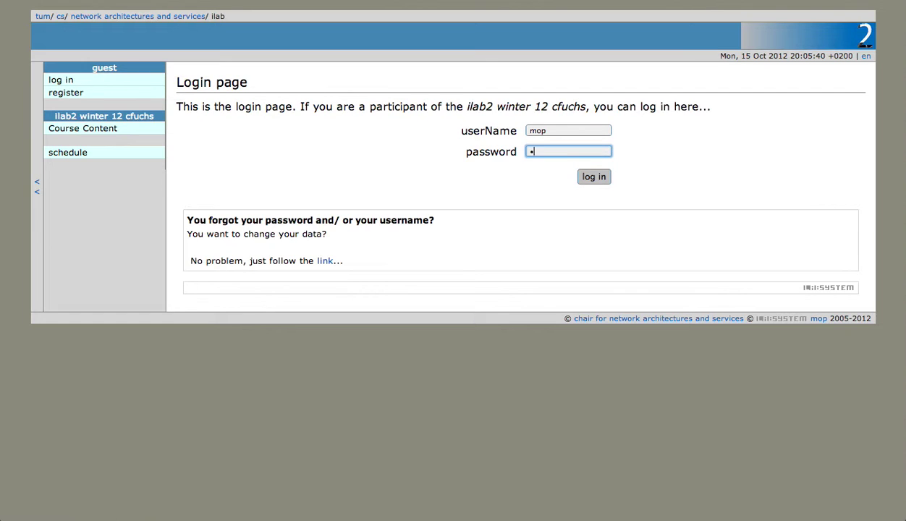
{"action": "key", "text": "Return"}
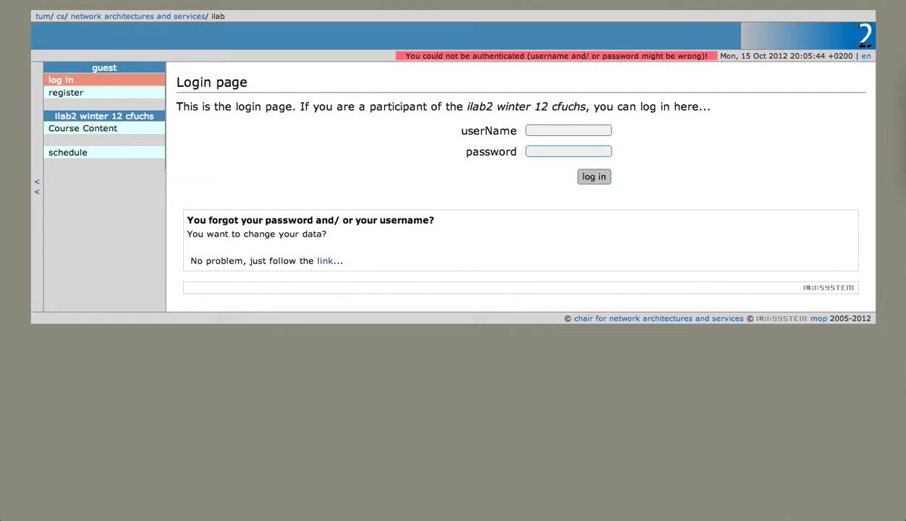
Re-enter the username and password after the failed attempt and sign in again
{"action": "left_click", "coordinate": [568, 130]}
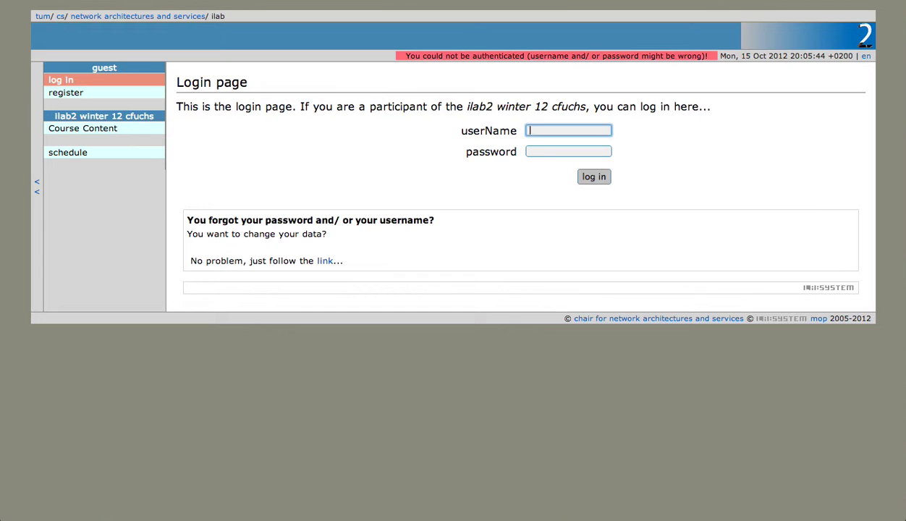
{"action": "type", "text": "mop"}
{"action": "key", "text": "Tab"}
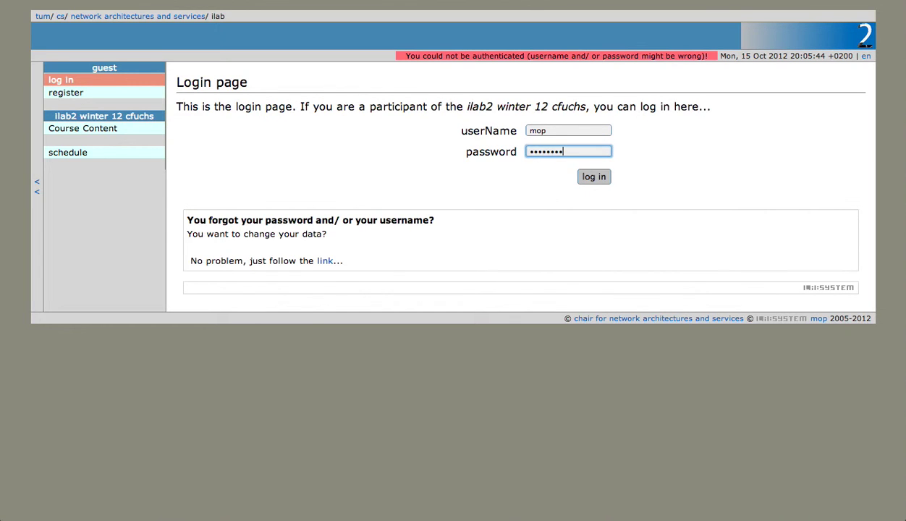
{"action": "key", "text": "Return"}
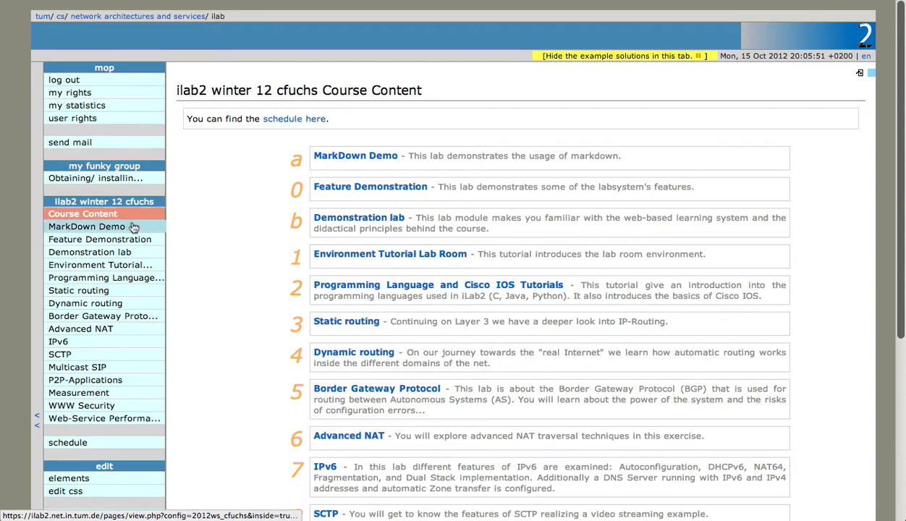
Open the Obtaining page from my funky group and look through element p19's edit form
{"action": "left_click", "coordinate": [73, 179]}
{"action": "scroll", "coordinate": [505, 259], "scroll_direction": "down", "scroll_amount": 15}
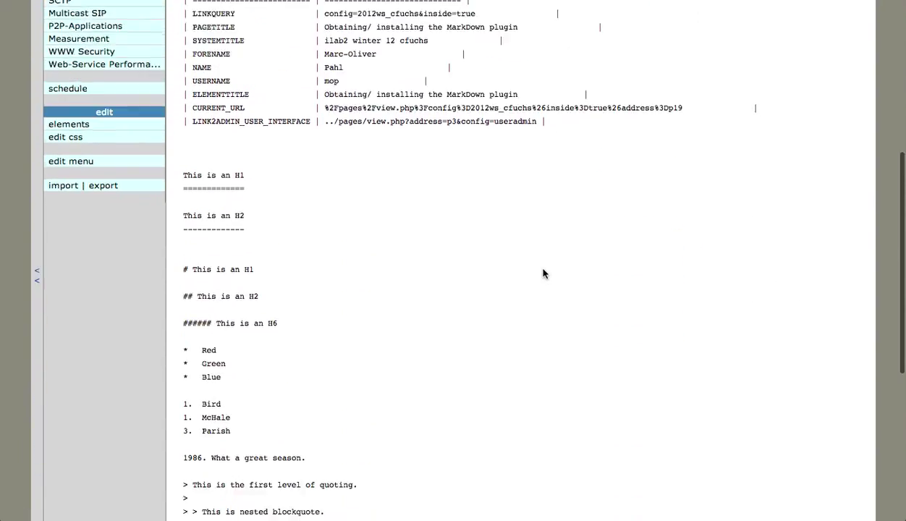
{"action": "scroll", "coordinate": [545, 274], "scroll_direction": "up", "scroll_amount": 15}
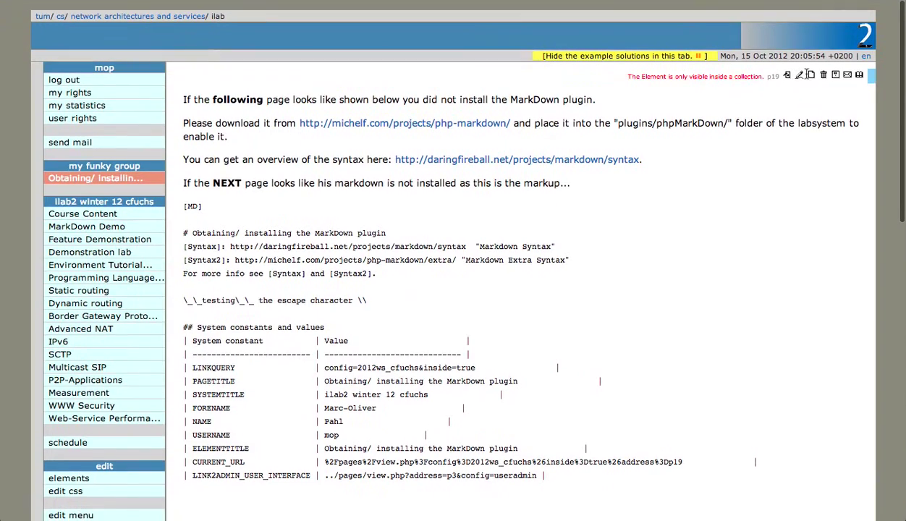
{"action": "left_click", "coordinate": [799, 76]}
{"action": "scroll", "coordinate": [770, 284], "scroll_direction": "down", "scroll_amount": 10}
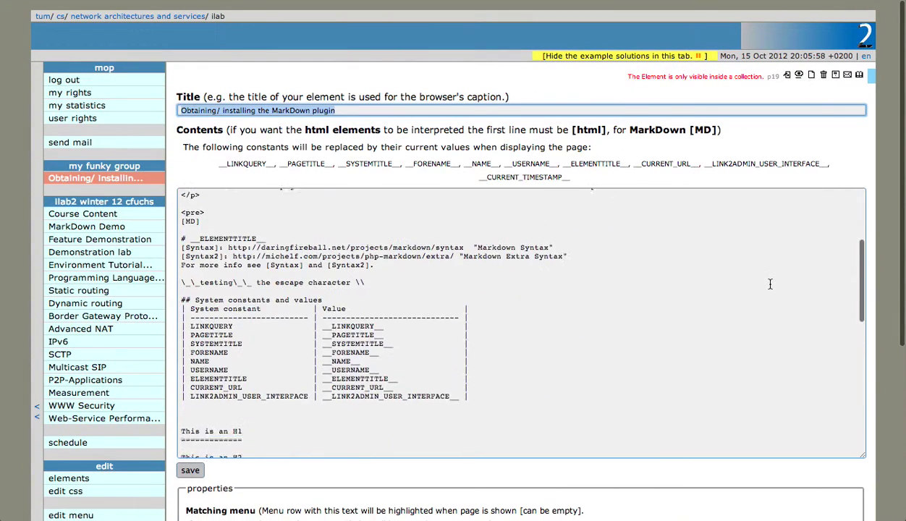
{"action": "scroll", "coordinate": [769, 283], "scroll_direction": "down", "scroll_amount": 8}
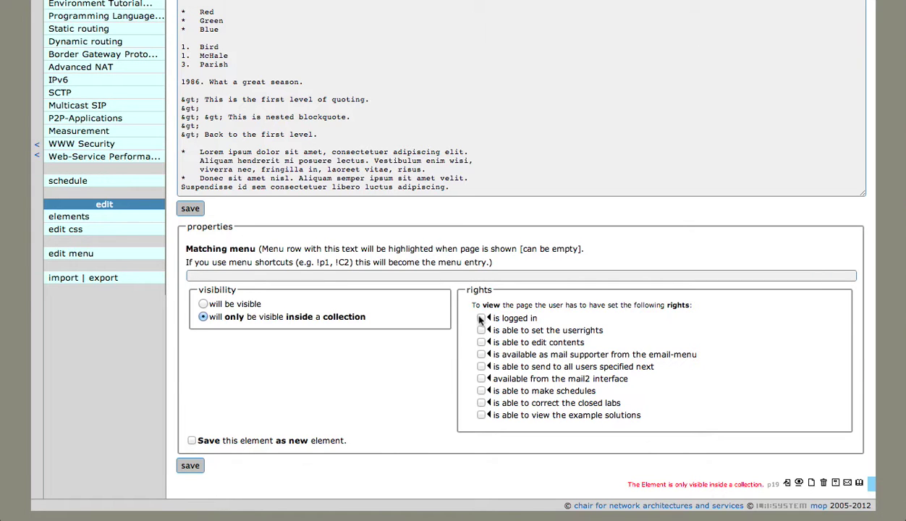
{"action": "scroll", "coordinate": [196, 430], "scroll_direction": "up", "scroll_amount": 5}
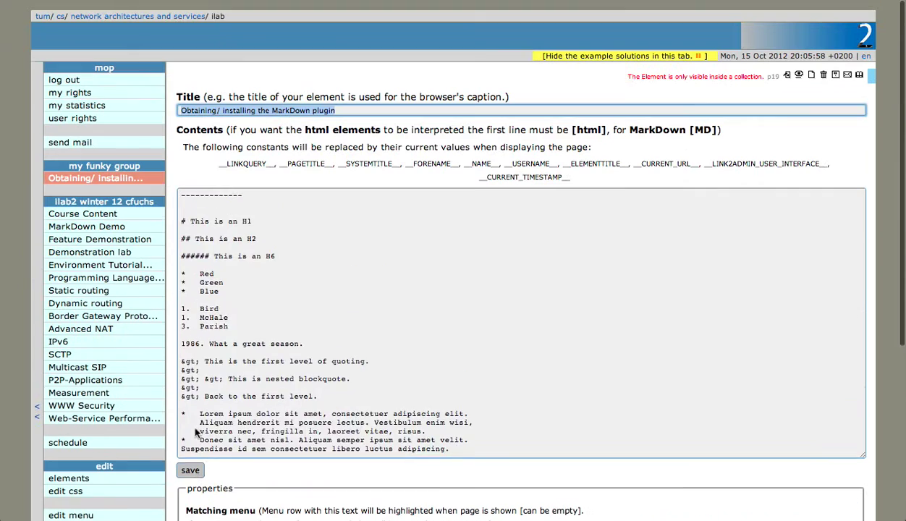
{"action": "scroll", "coordinate": [197, 432], "scroll_direction": "up", "scroll_amount": 5}
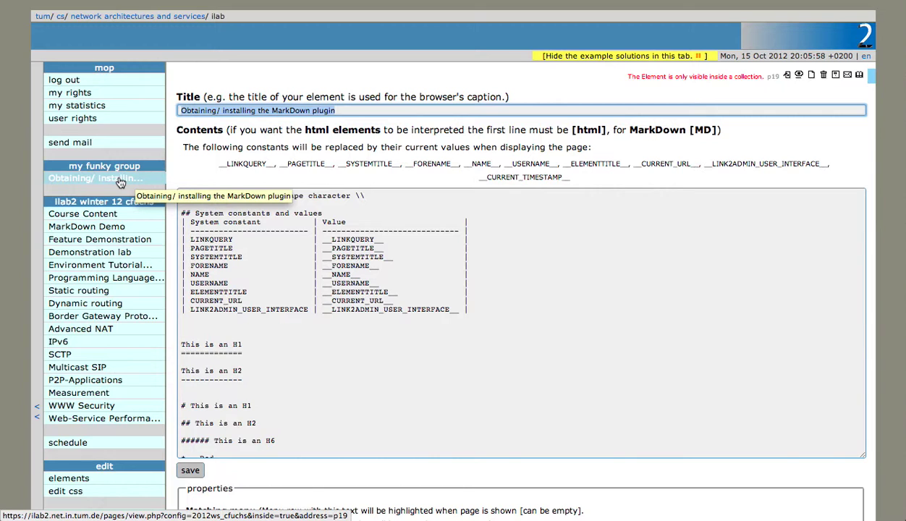
{"action": "scroll", "coordinate": [120, 182], "scroll_direction": "down", "scroll_amount": 5}
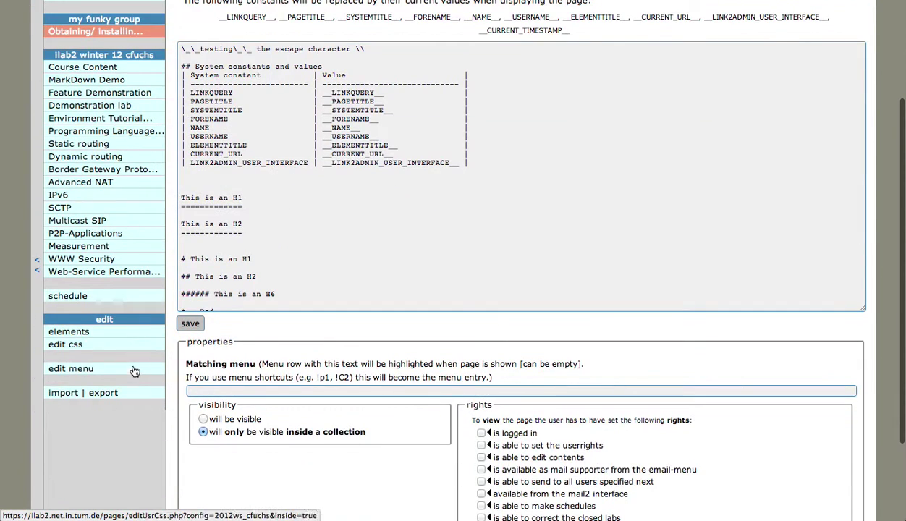
Open the menu file and scroll to the [my funky group] section showing !p19
{"action": "left_click", "coordinate": [135, 377]}
{"action": "scroll", "coordinate": [259, 233], "scroll_direction": "down", "scroll_amount": 10}
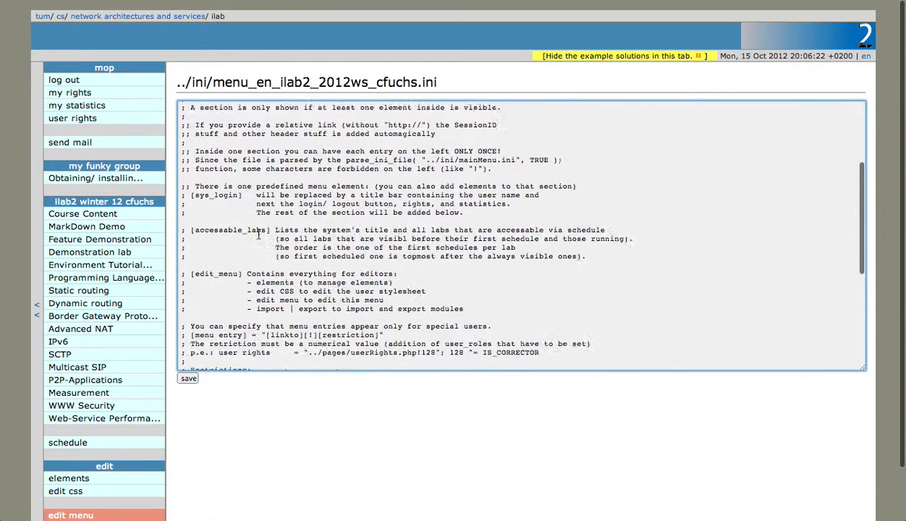
{"action": "scroll", "coordinate": [259, 232], "scroll_direction": "down", "scroll_amount": 4}
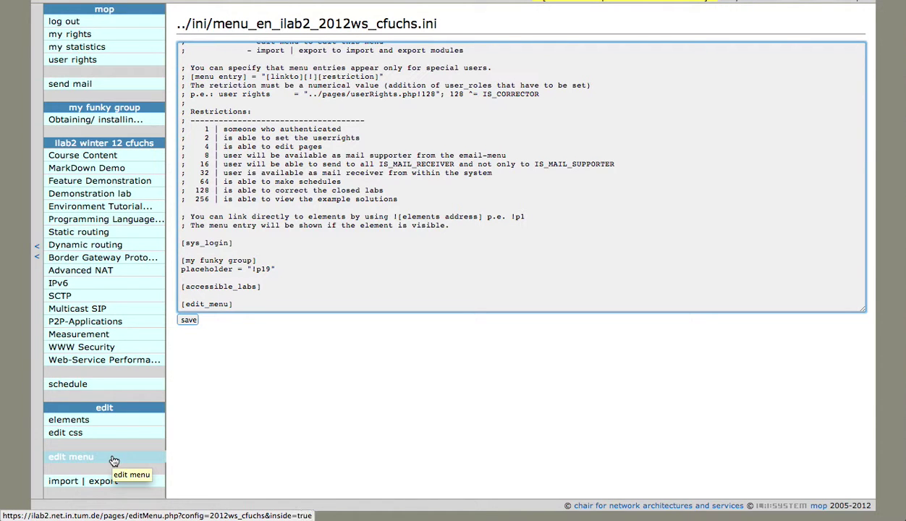
Set page p19's visibility to 'will be visible' outside collections and save
{"action": "left_click", "coordinate": [90, 124]}
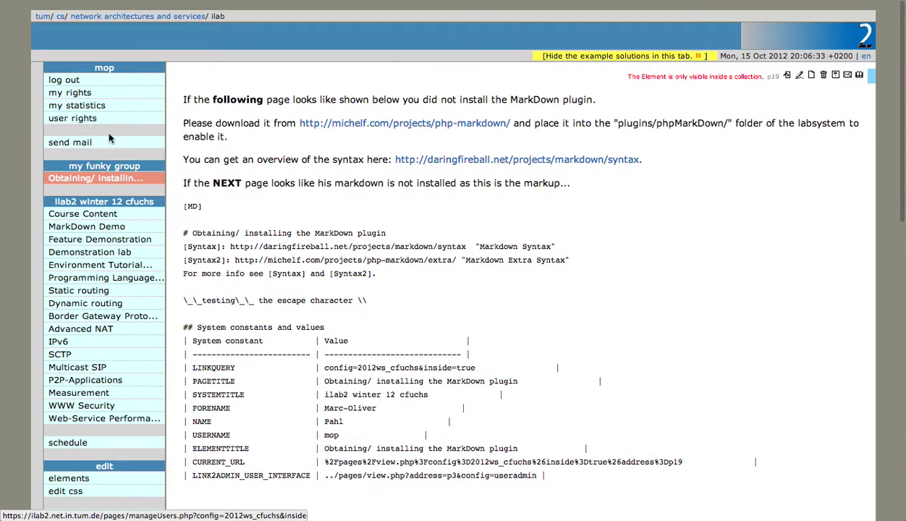
{"action": "scroll", "coordinate": [807, 315], "scroll_direction": "down", "scroll_amount": 10}
{"action": "scroll", "coordinate": [805, 315], "scroll_direction": "up", "scroll_amount": 10}
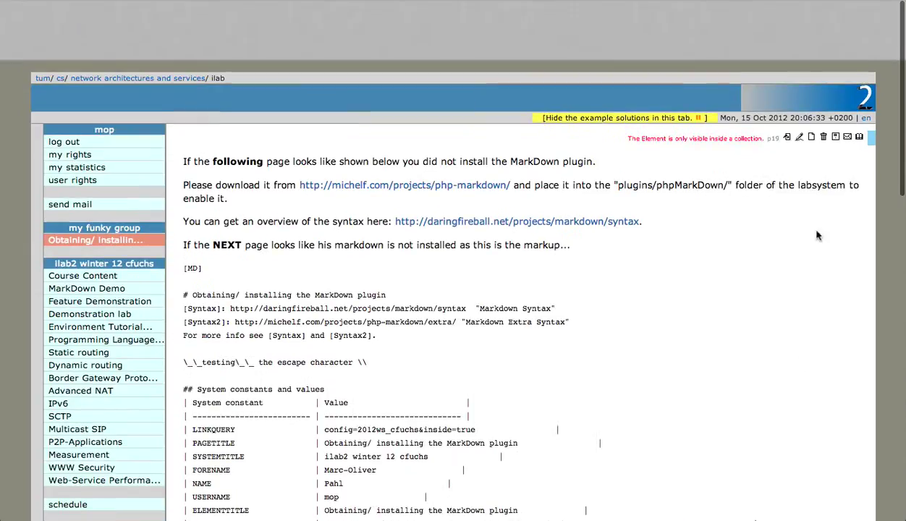
{"action": "left_click", "coordinate": [798, 75]}
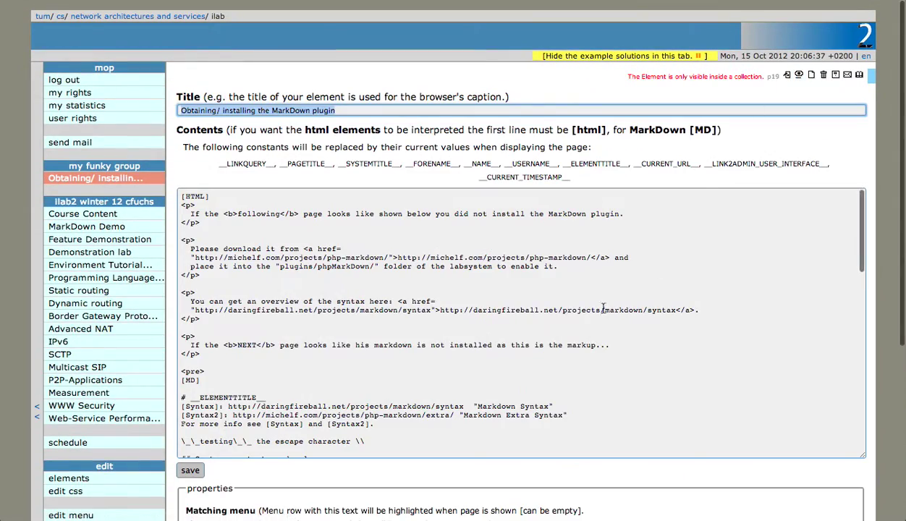
{"action": "scroll", "coordinate": [697, 476], "scroll_direction": "down", "scroll_amount": 5}
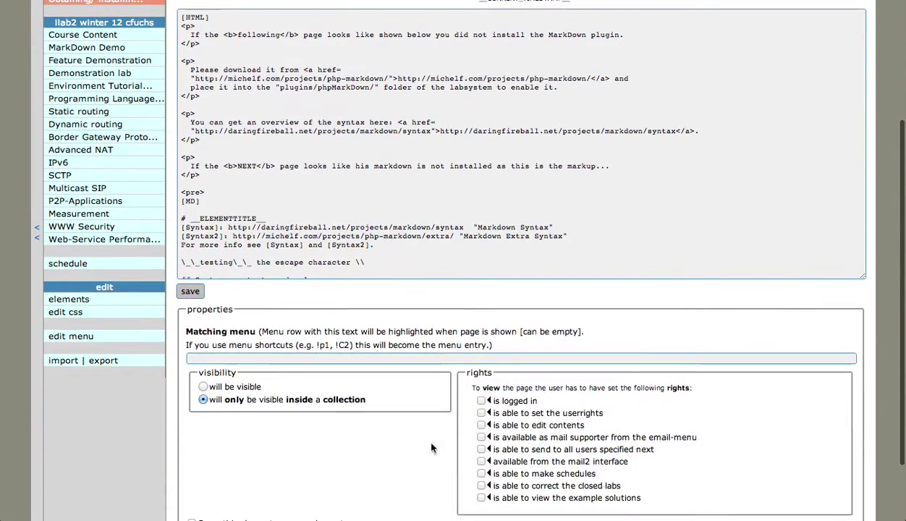
{"action": "left_click", "coordinate": [203, 388]}
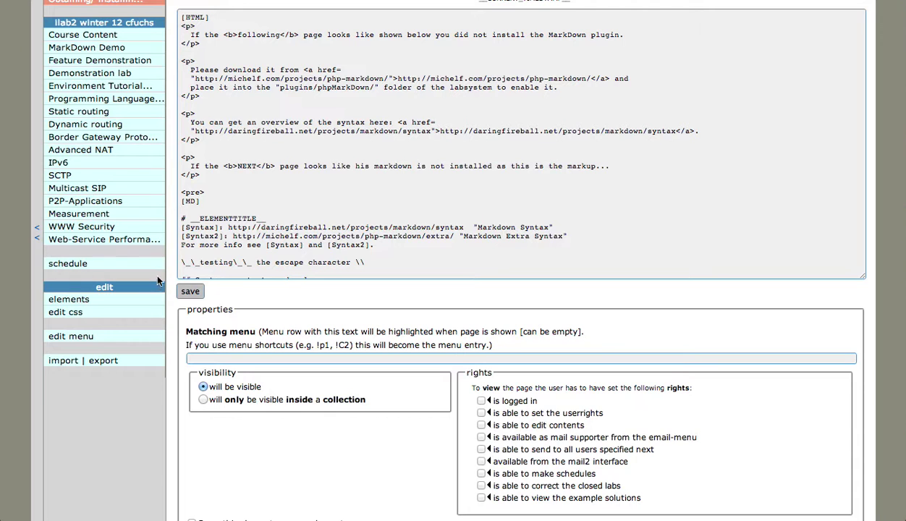
{"action": "left_click", "coordinate": [199, 295]}
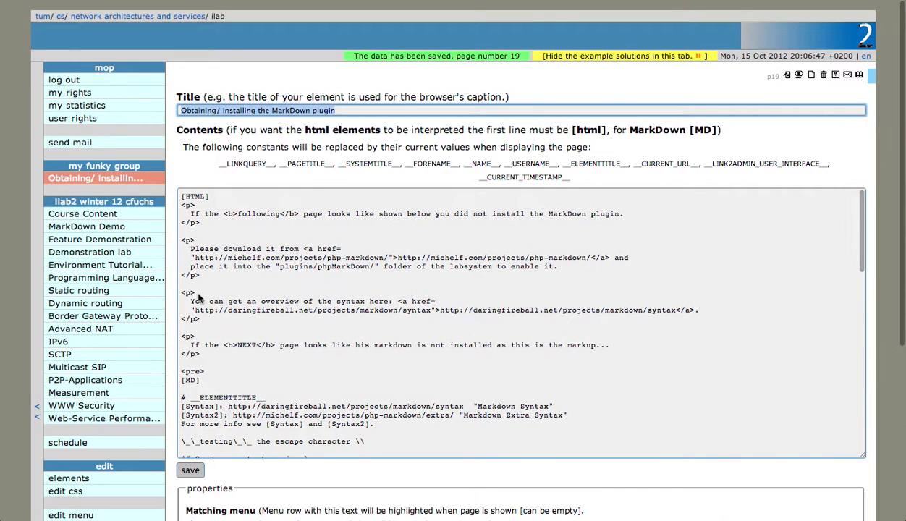
As a guest, open the Obtaining page under my funky group, then start logging back in
{"action": "left_click", "coordinate": [93, 85]}
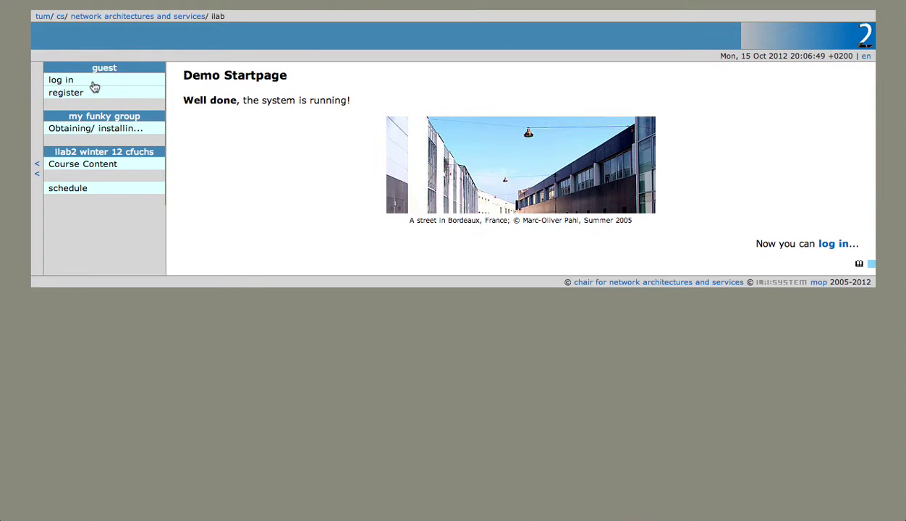
{"action": "left_click", "coordinate": [115, 129]}
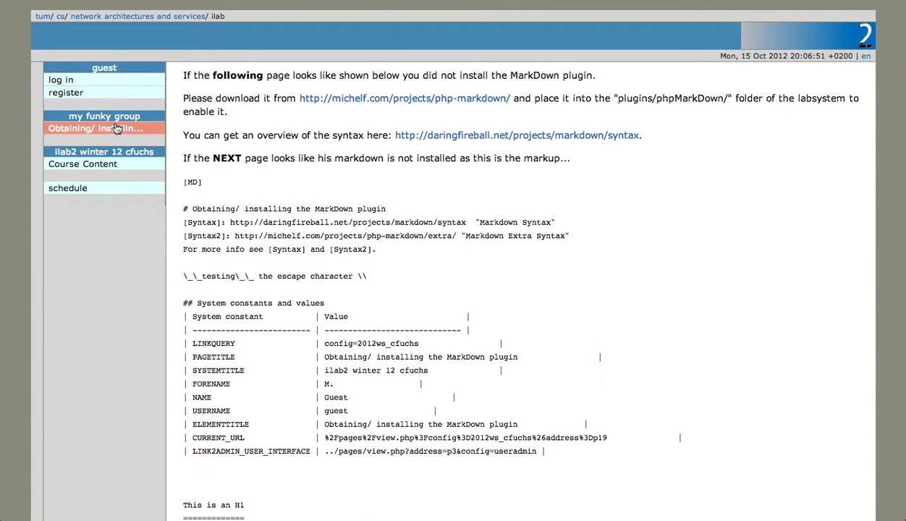
{"action": "left_click", "coordinate": [130, 83]}
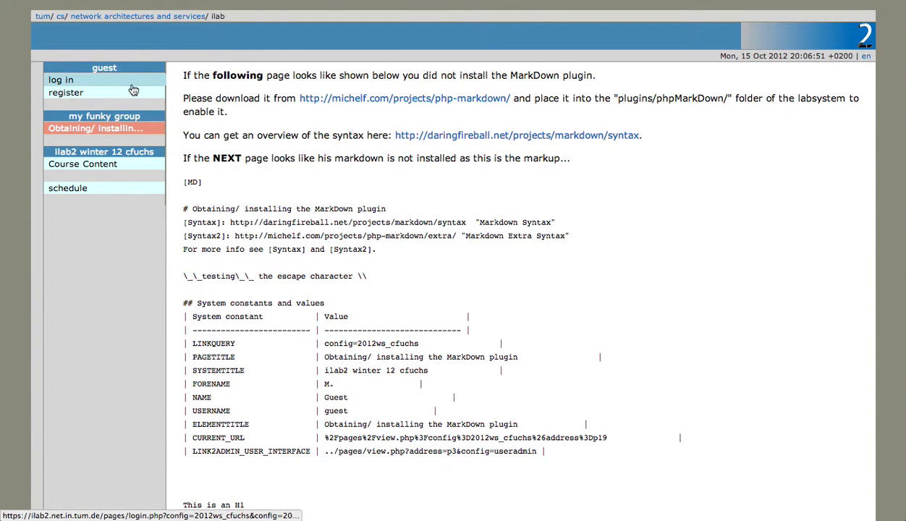
{"action": "type", "text": "mop"}
{"action": "key", "text": "Tab"}
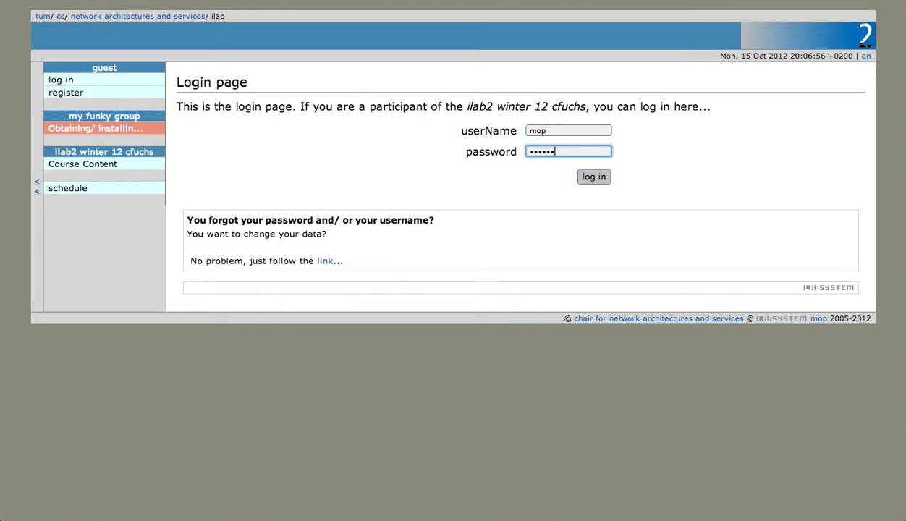
Sign back in and save page p19 again with collection-only visibility
{"action": "key", "text": "Return"}
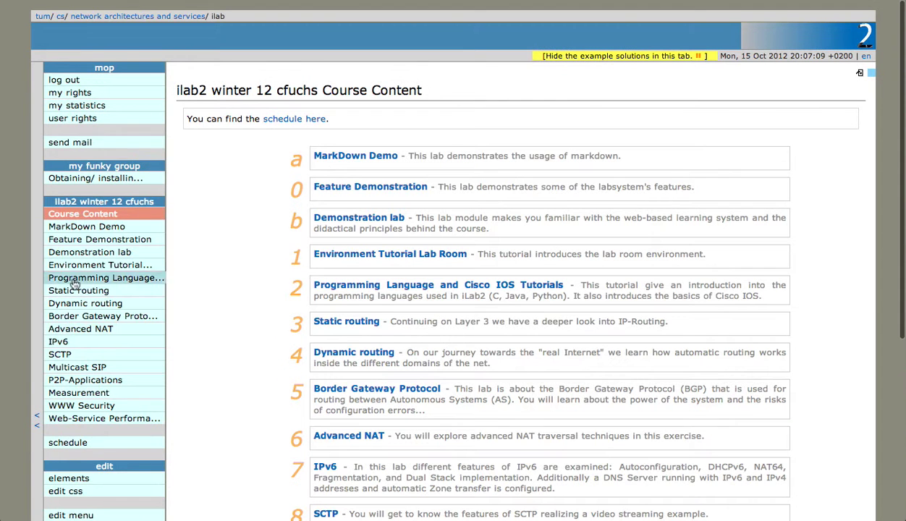
{"action": "scroll", "coordinate": [84, 299], "scroll_direction": "down", "scroll_amount": 1}
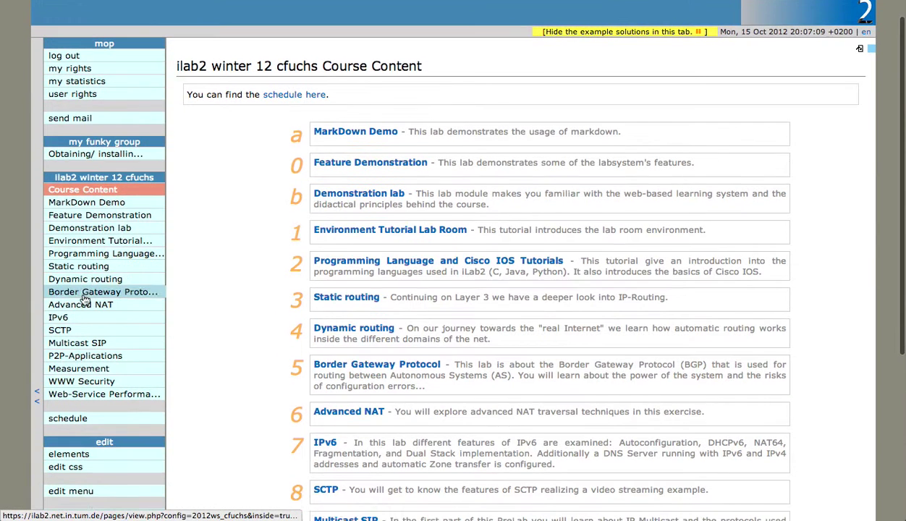
{"action": "left_click", "coordinate": [90, 161]}
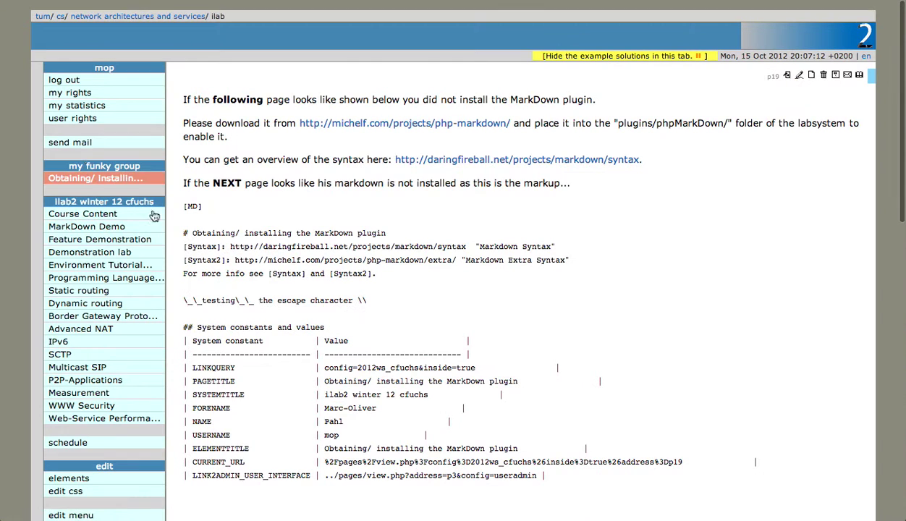
{"action": "left_click", "coordinate": [800, 76]}
{"action": "scroll", "coordinate": [252, 485], "scroll_direction": "down", "scroll_amount": 3}
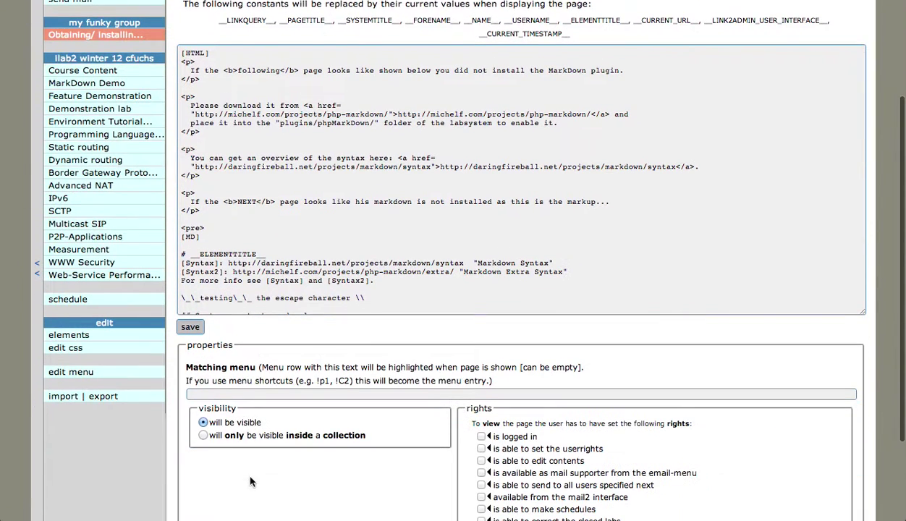
{"action": "left_click", "coordinate": [191, 327]}
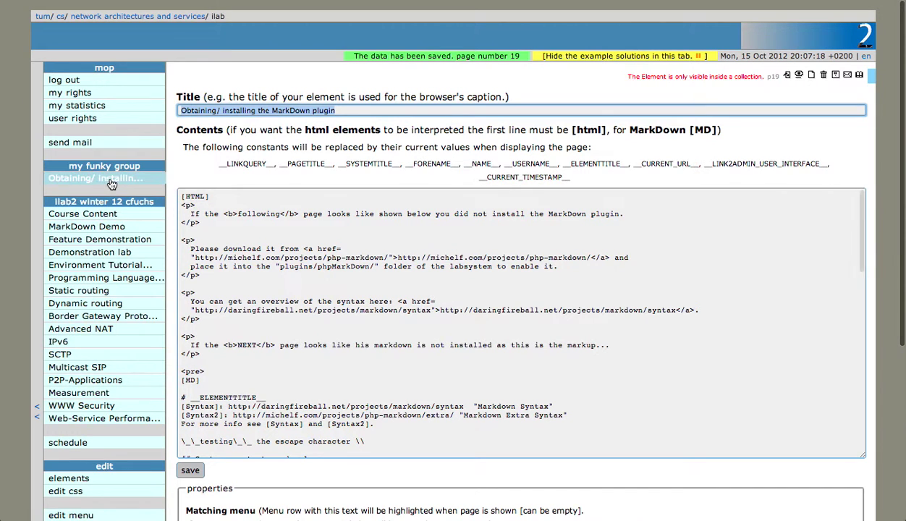
{"action": "scroll", "coordinate": [130, 316], "scroll_direction": "down", "scroll_amount": 2}
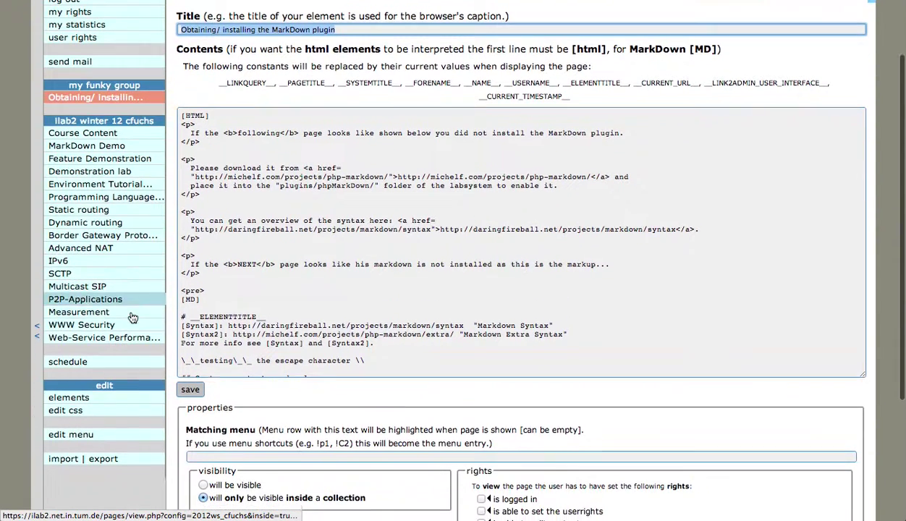
Reopen the menu file and delete the [my funky group] section and its placeholder line
{"action": "left_click", "coordinate": [116, 432]}
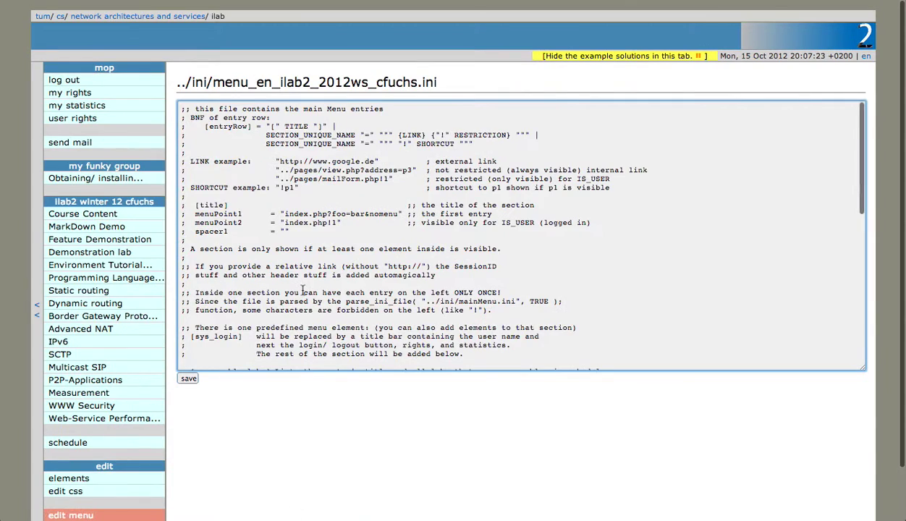
{"action": "scroll", "coordinate": [302, 288], "scroll_direction": "down", "scroll_amount": 3}
{"action": "scroll", "coordinate": [302, 288], "scroll_direction": "down", "scroll_amount": 5}
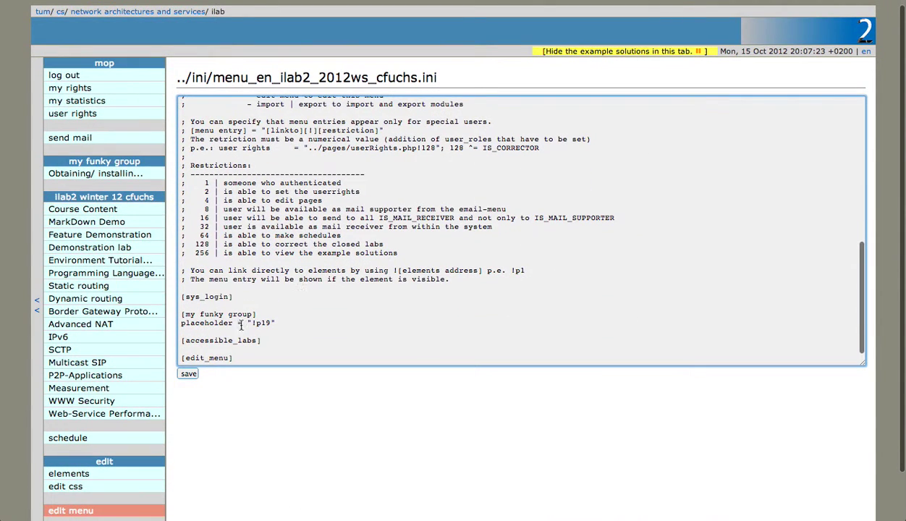
{"action": "left_click_drag", "start_coordinate": [280, 319], "coordinate": [182, 304]}
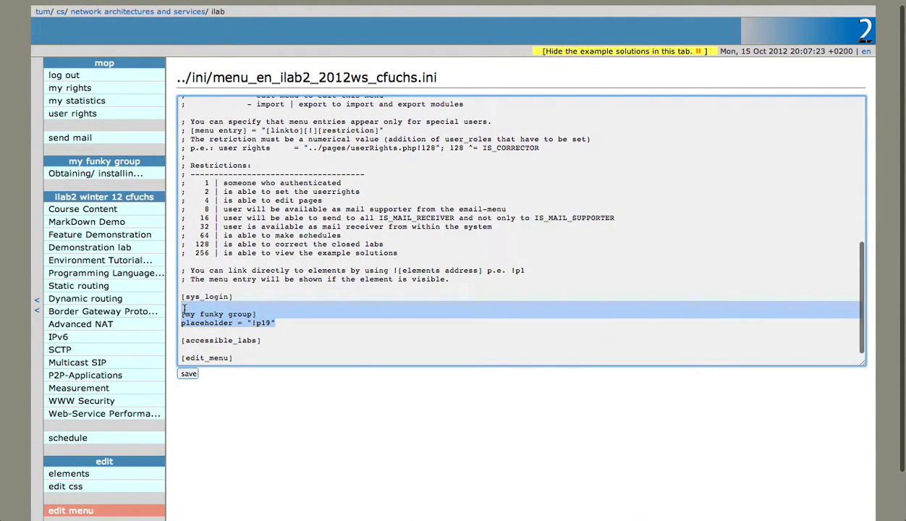
{"action": "key", "text": "BackSpace"}
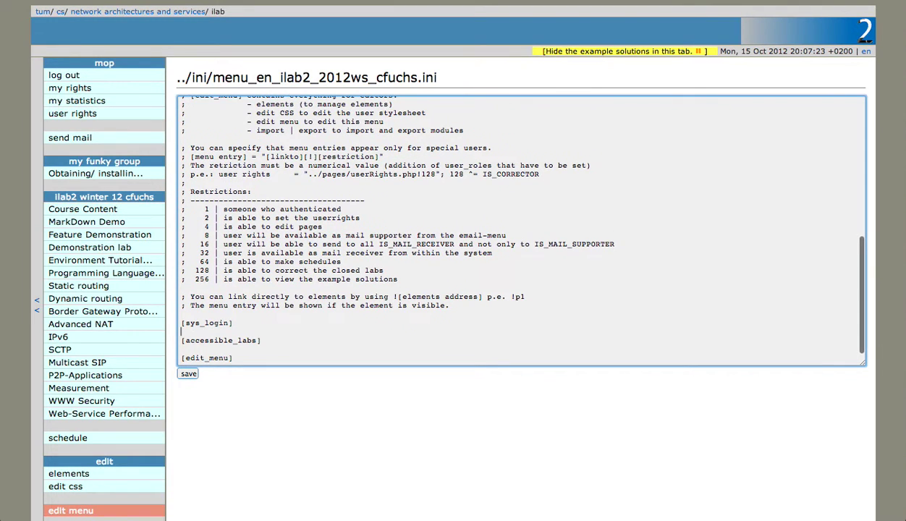
Highlight the restricted link example, then save the menu without my funky group
{"action": "scroll", "coordinate": [343, 190], "scroll_direction": "up", "scroll_amount": 10}
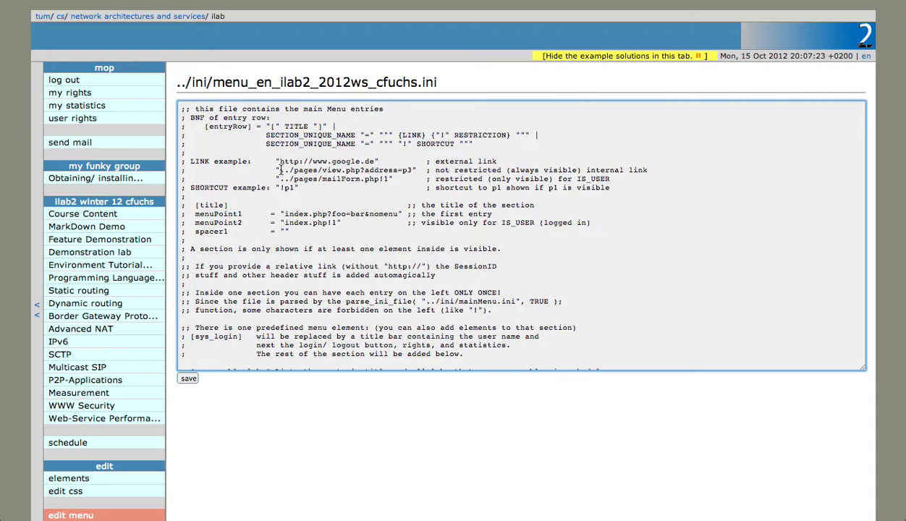
{"action": "left_click_drag", "start_coordinate": [280, 179], "coordinate": [357, 178]}
{"action": "left_click", "coordinate": [295, 178]}
{"action": "scroll", "coordinate": [308, 193], "scroll_direction": "down", "scroll_amount": 5}
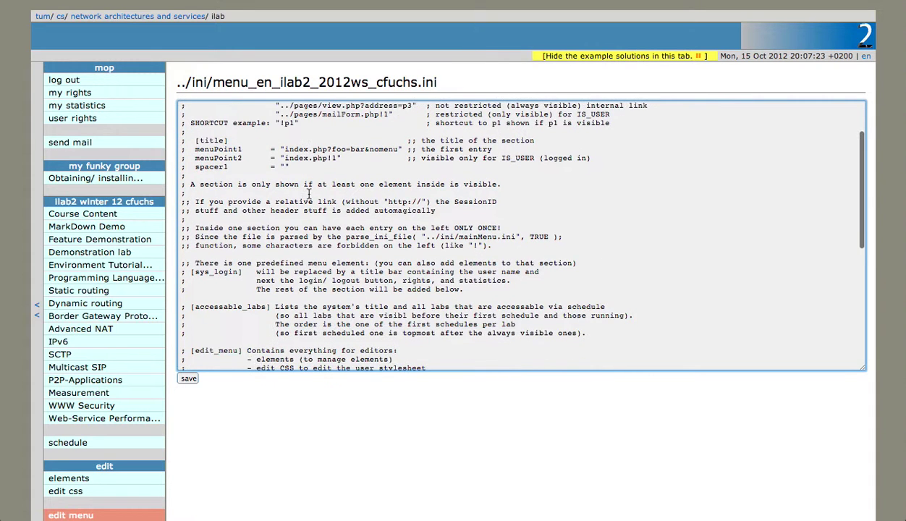
{"action": "scroll", "coordinate": [308, 193], "scroll_direction": "down", "scroll_amount": 5}
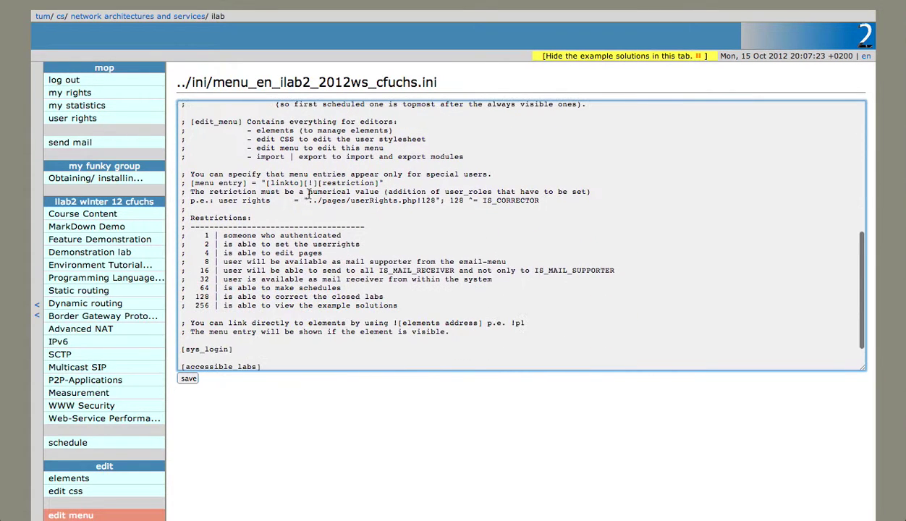
{"action": "left_click", "coordinate": [194, 381]}
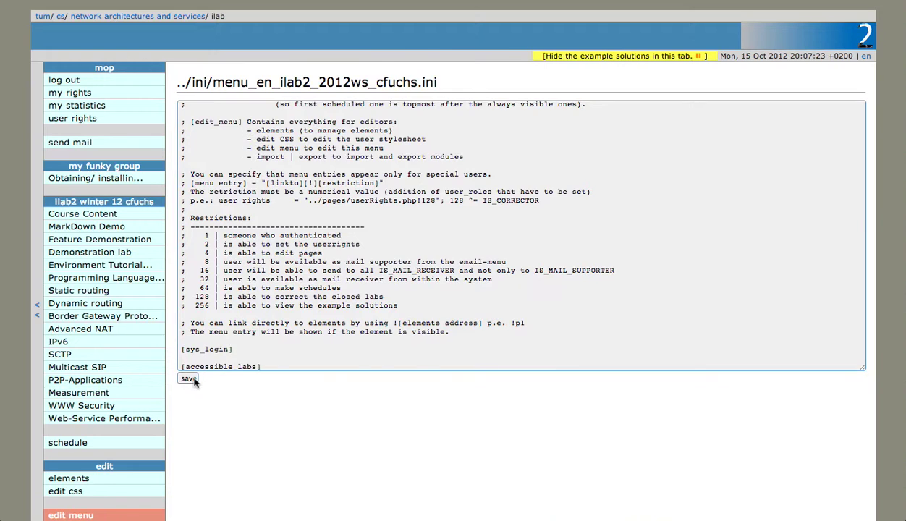